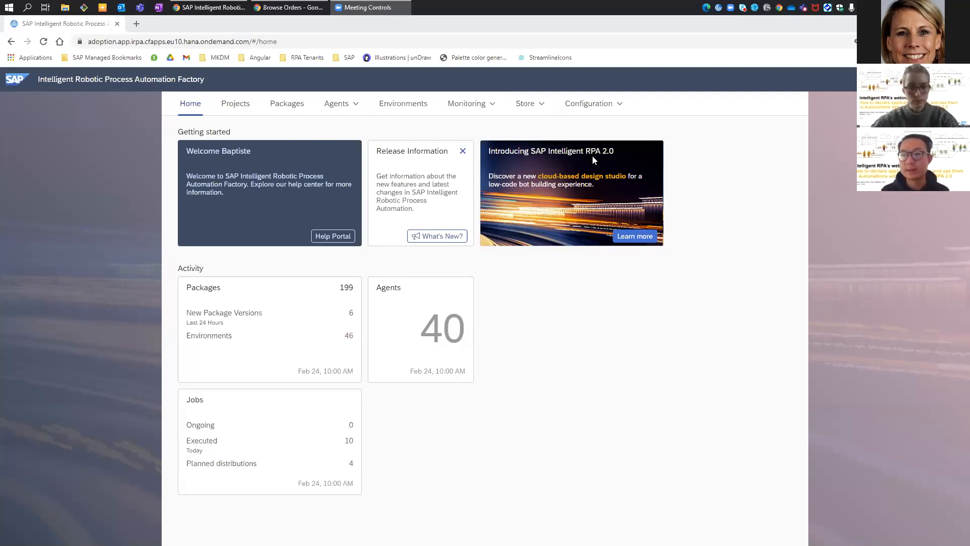
- Create a new project named Orders Management
click(234, 105)
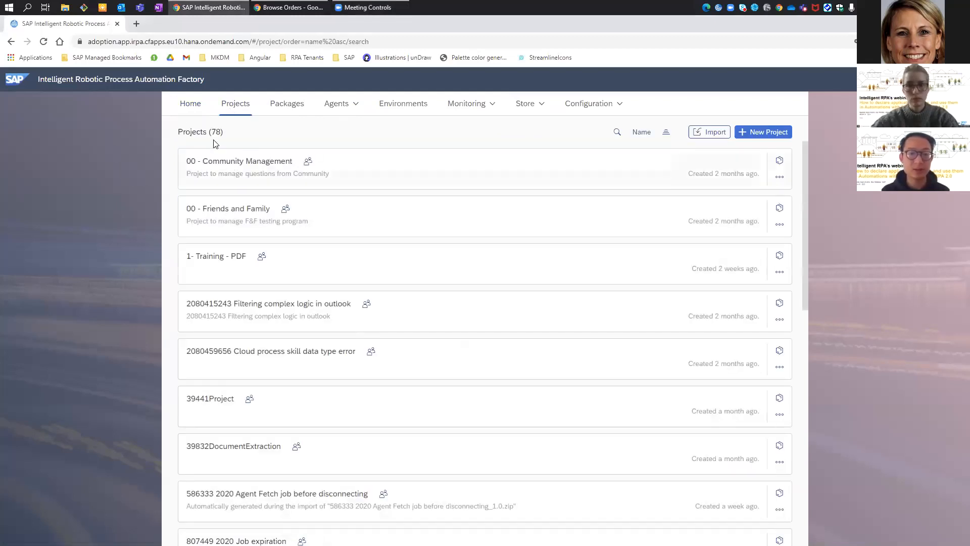
click(756, 133)
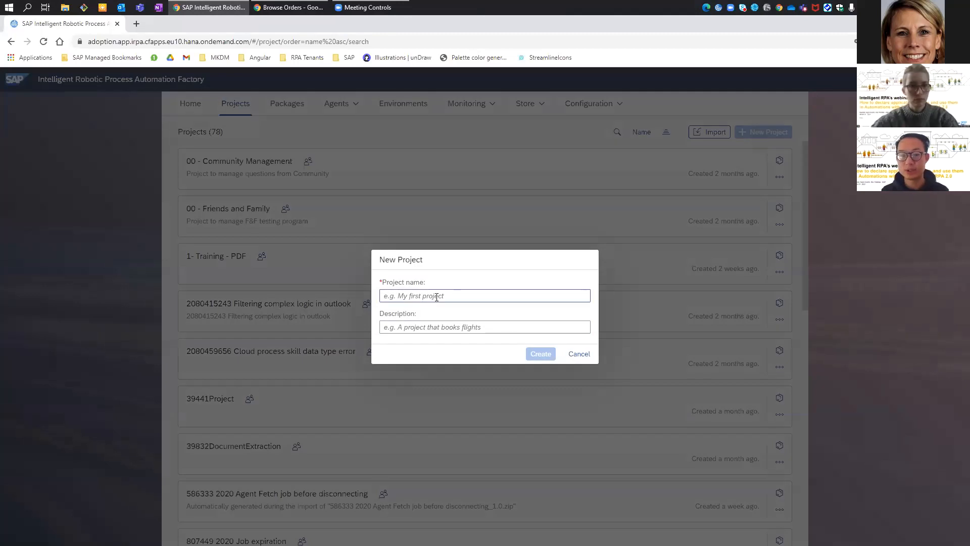
click(453, 295)
text(Or)
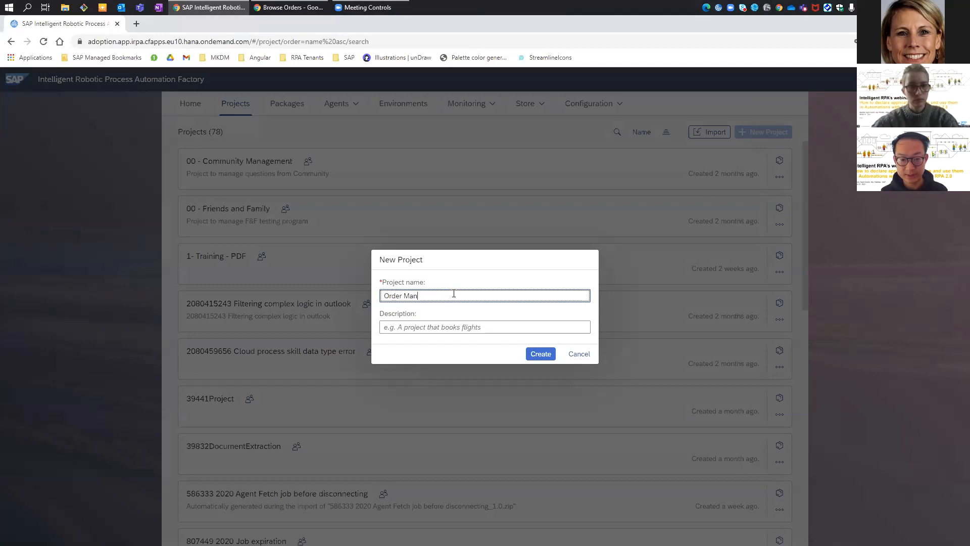
text(ders Managmee)
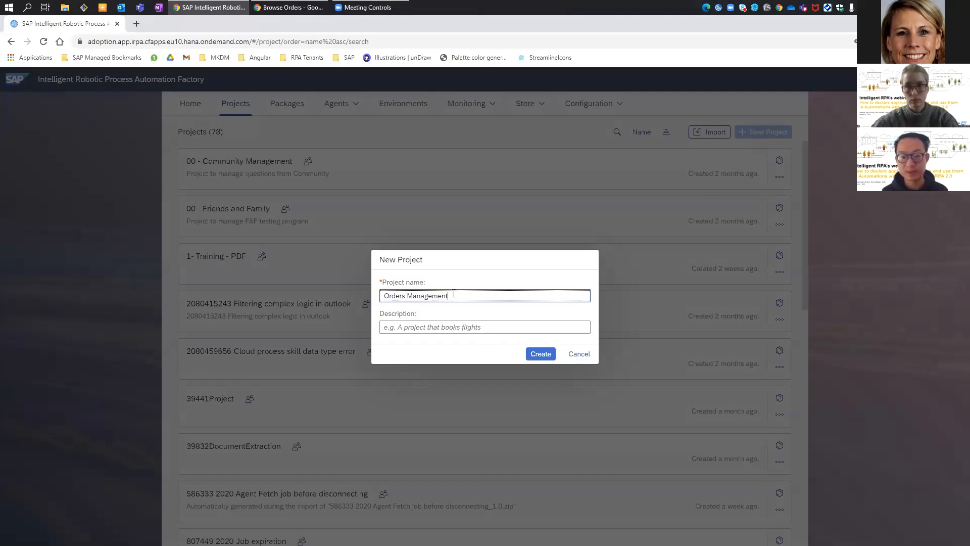
click(544, 357)
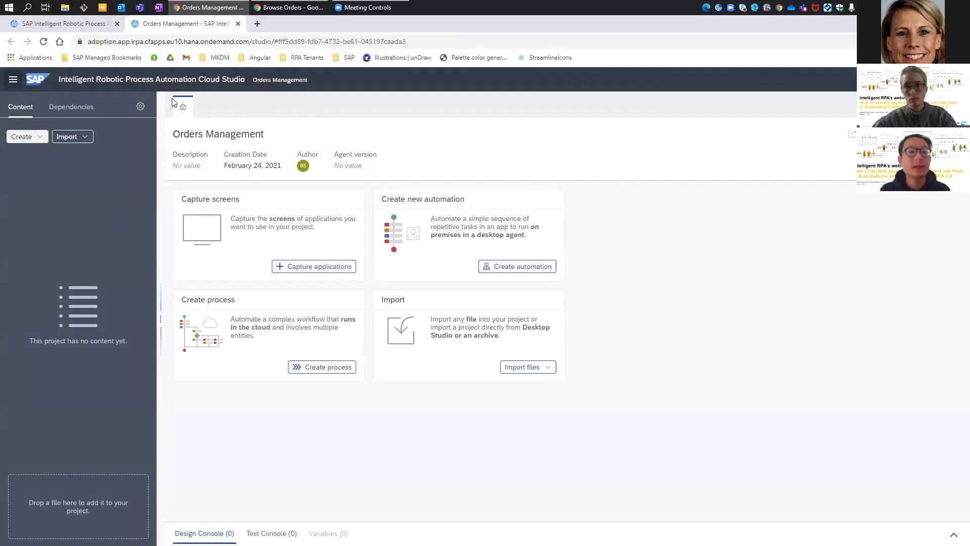
- Switch to the Browse Orders web page, examine the order list and the first order's shipping and line-item details, and close the order
click(288, 7)
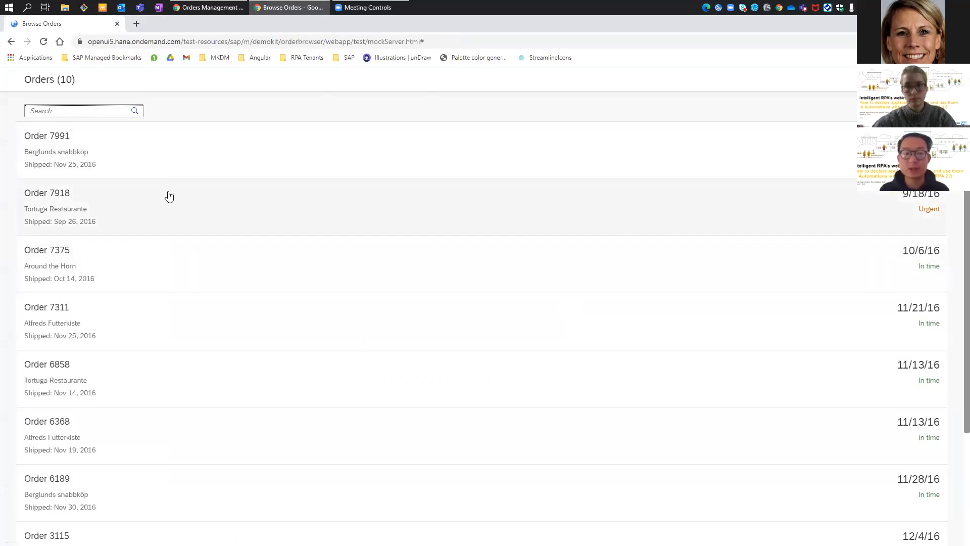
scroll(23, 158, down, 1)
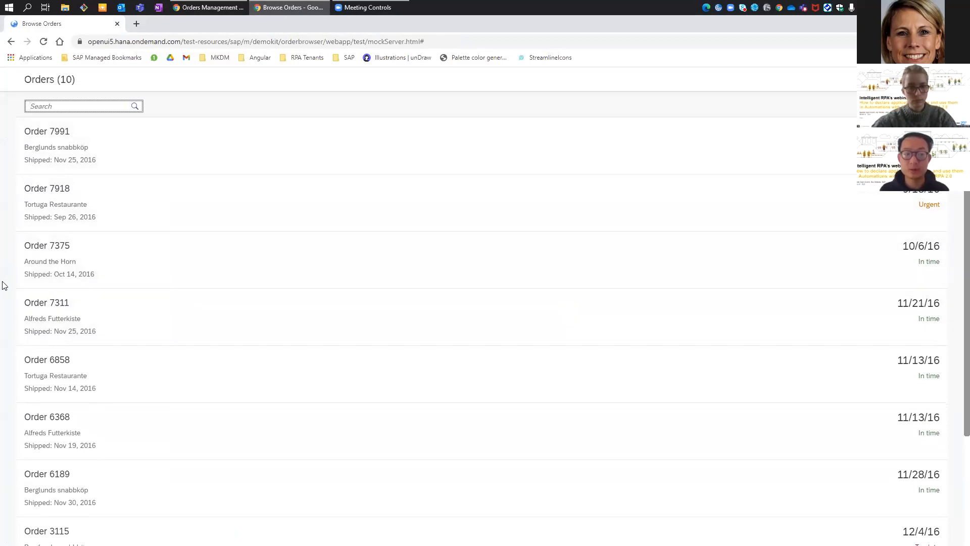
scroll(83, 321, down, 1)
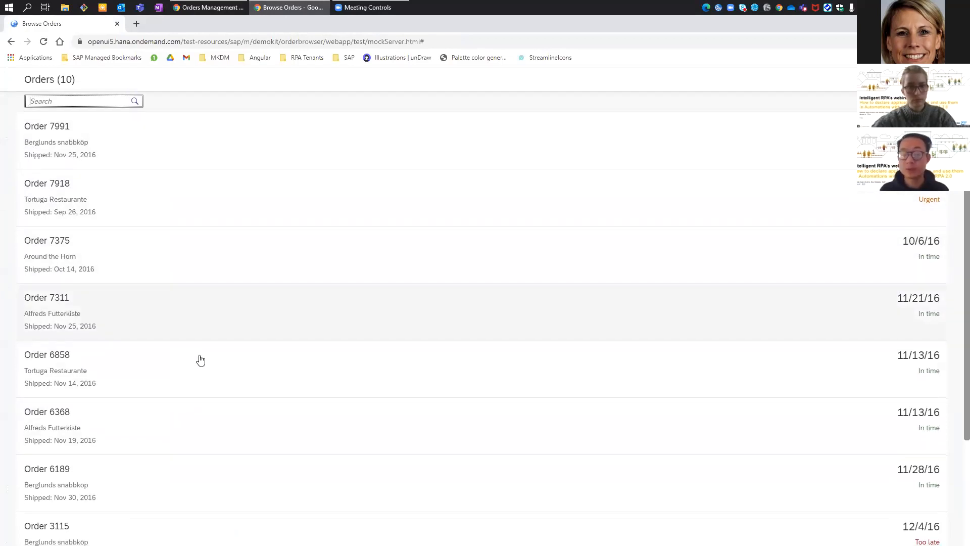
scroll(117, 289, up, 1)
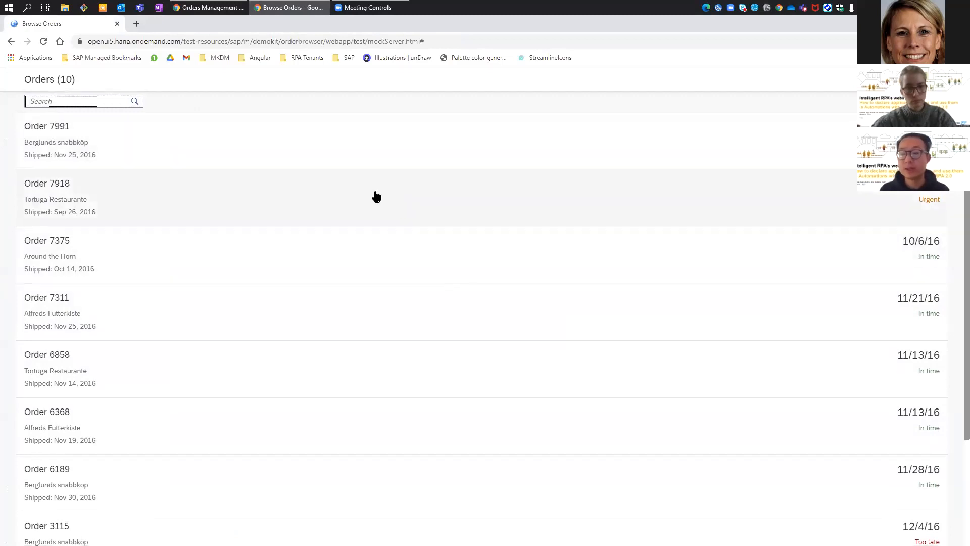
click(201, 154)
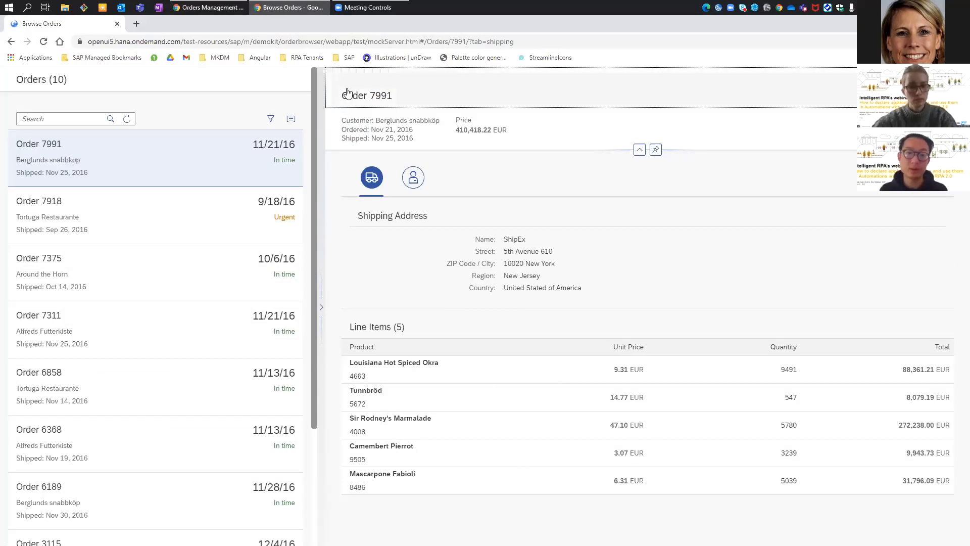
click(98, 165)
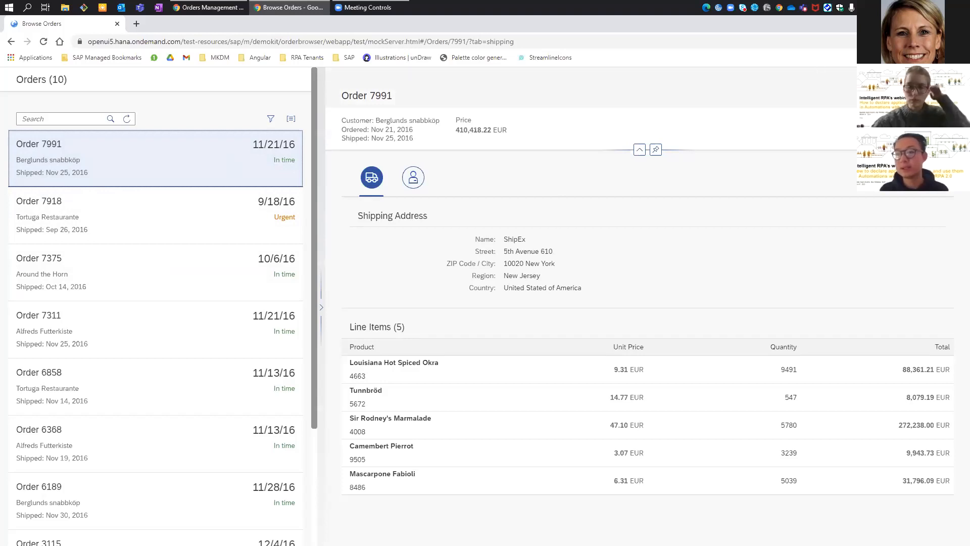
click(946, 96)
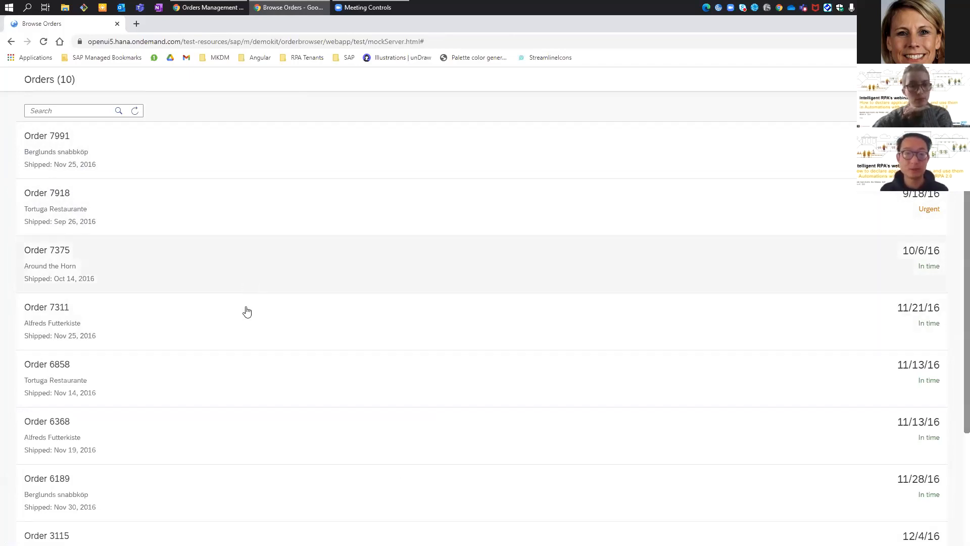
- Switch back to Cloud Studio, start a new application in the project and select the Browse Orders web page as its screen
click(191, 7)
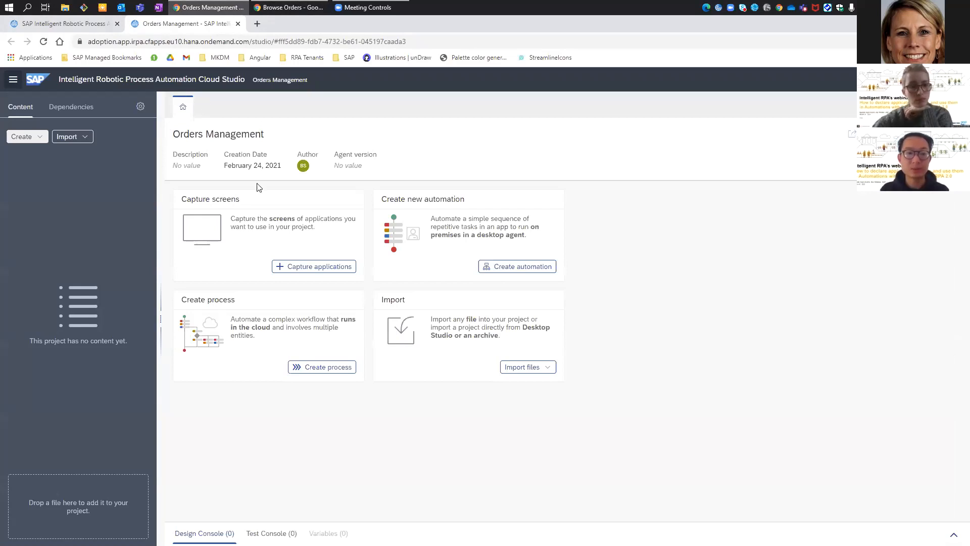
click(37, 140)
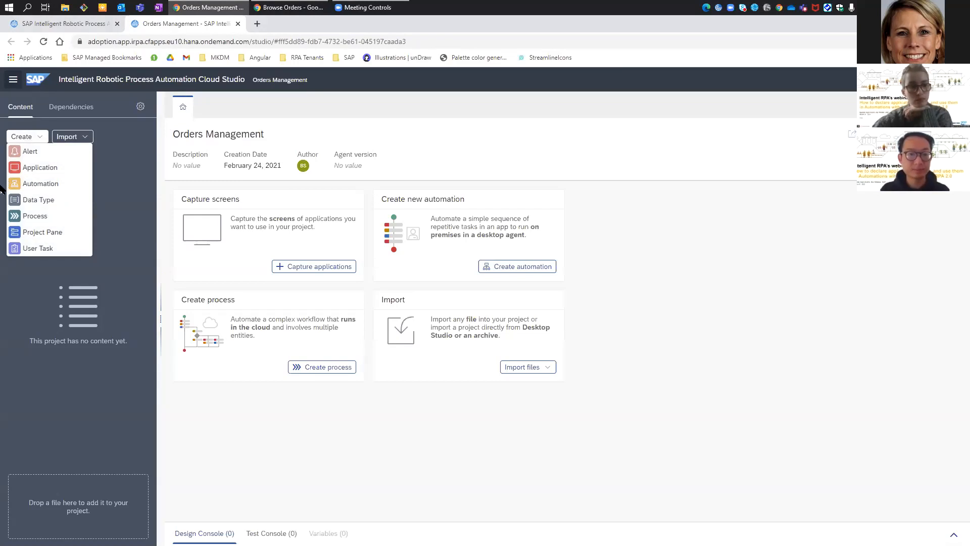
click(40, 169)
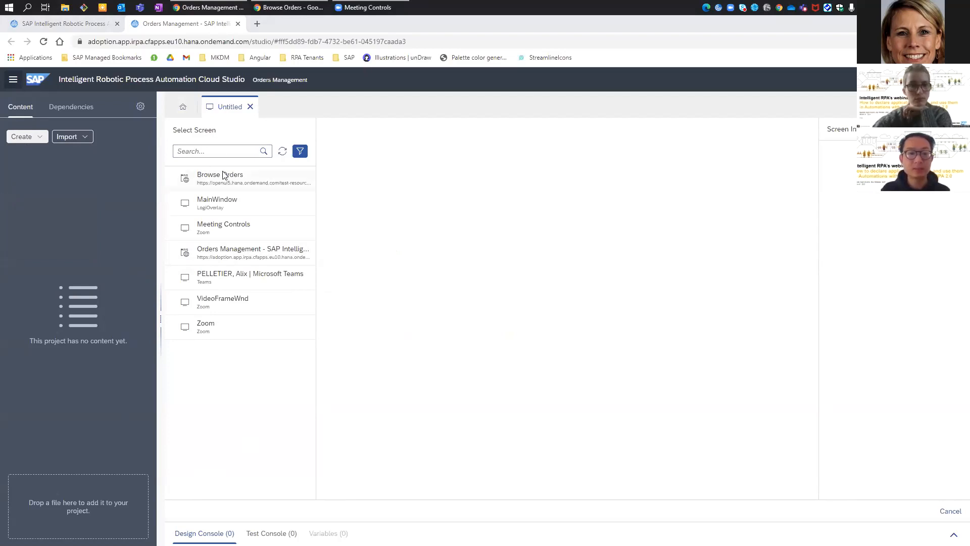
click(266, 10)
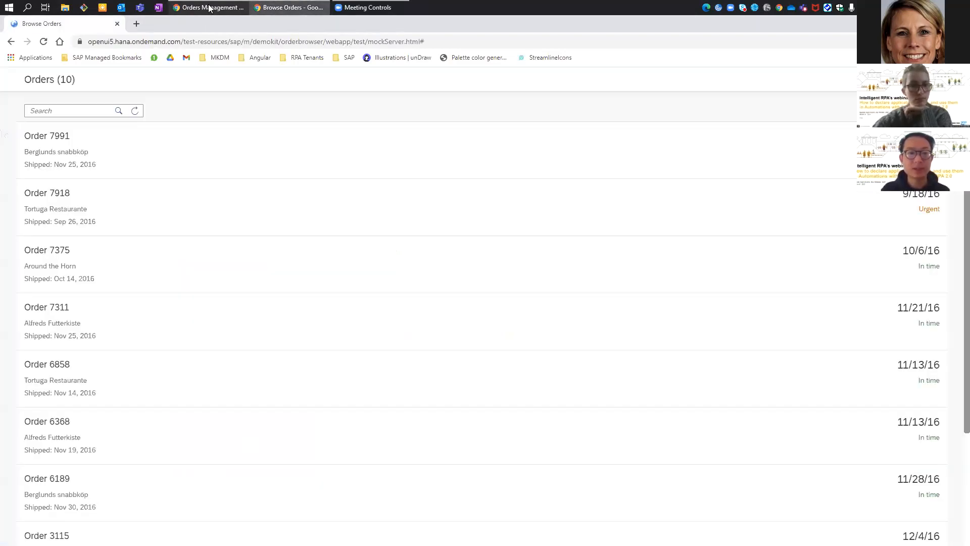
click(209, 7)
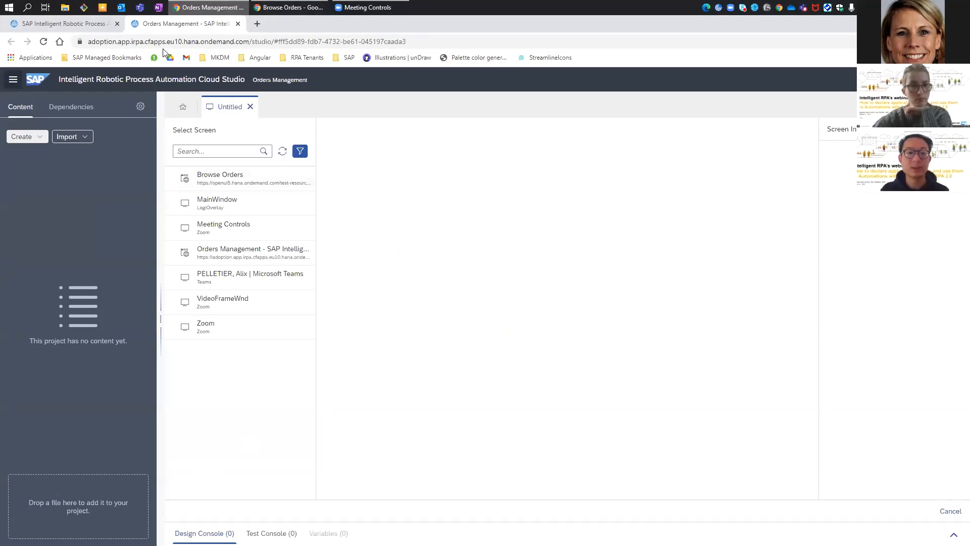
click(227, 175)
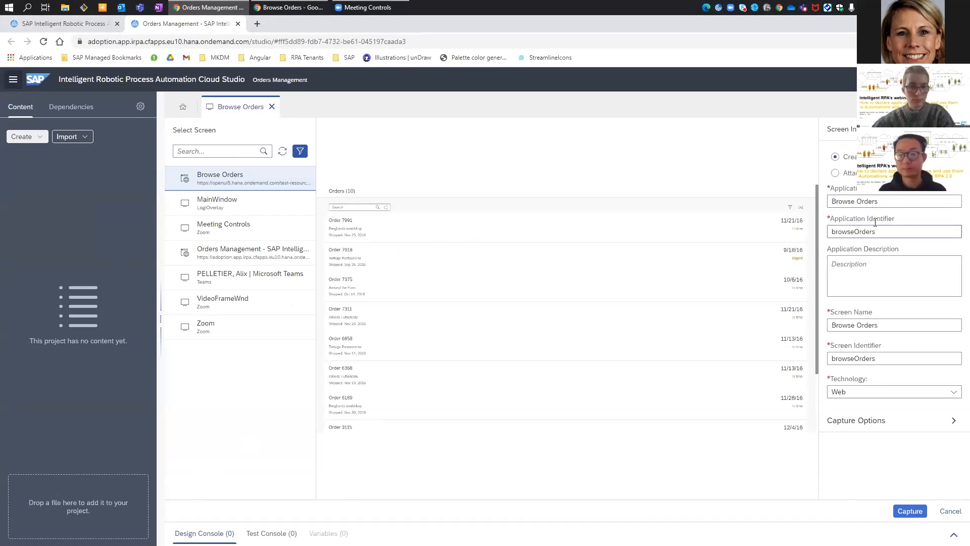
- Name the screen homeScreen, keep Browse Orders as the application name, and capture it
drag(913, 203, 736, 212)
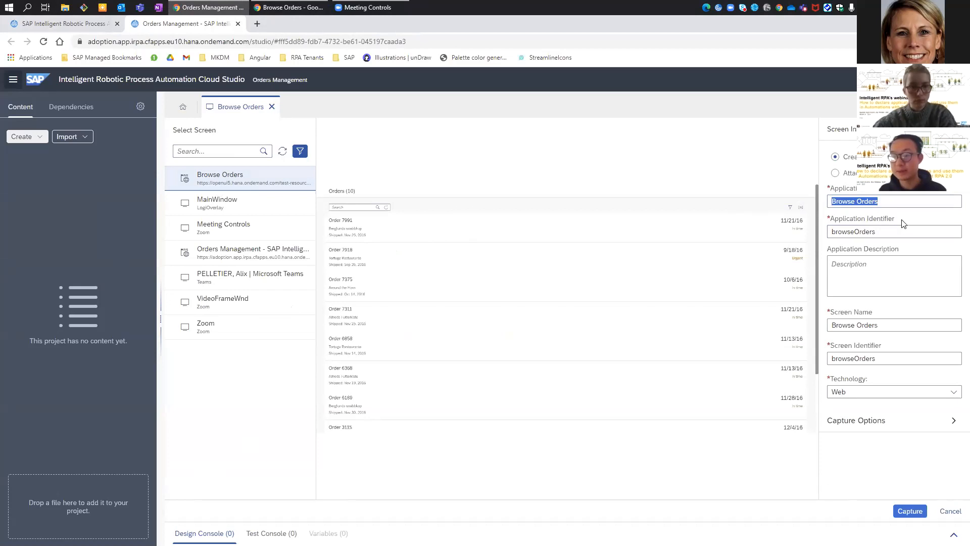
click(920, 327)
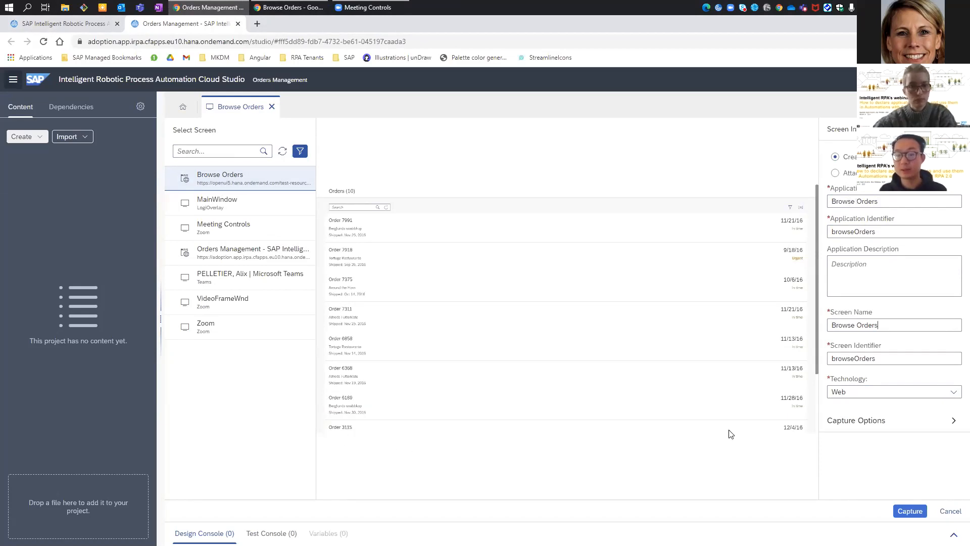
triple_click(882, 326)
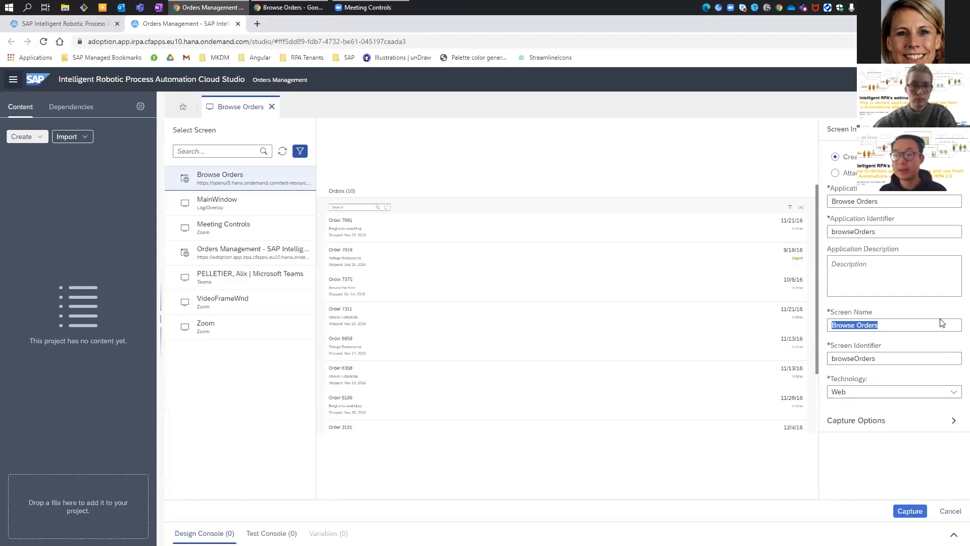
text(homeScreen)
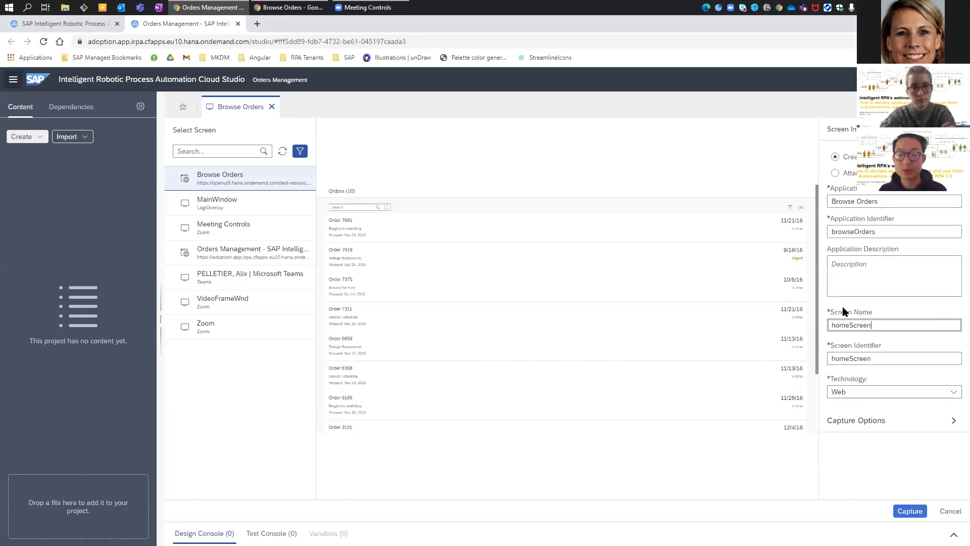
click(906, 511)
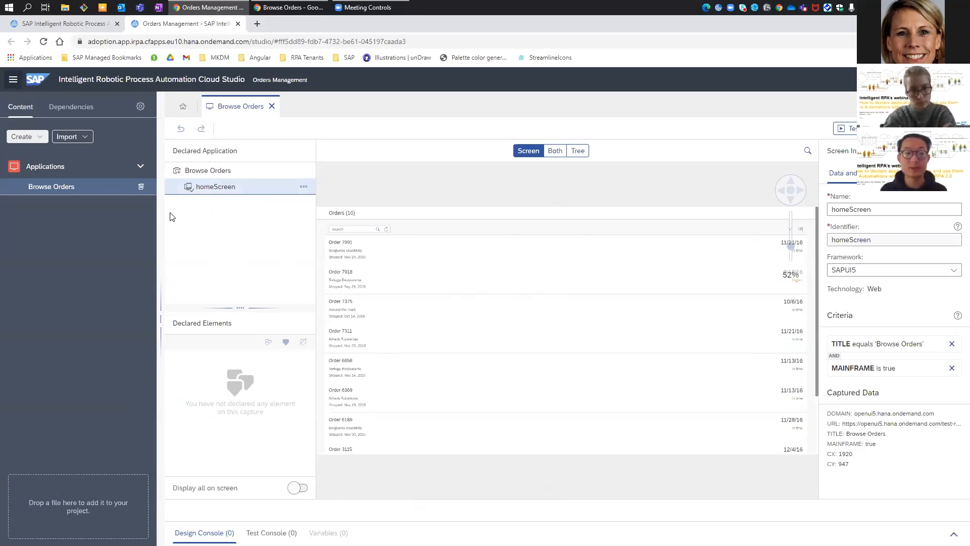
- Review the recognition criteria of the Browse Orders application and of its homeScreen
click(224, 172)
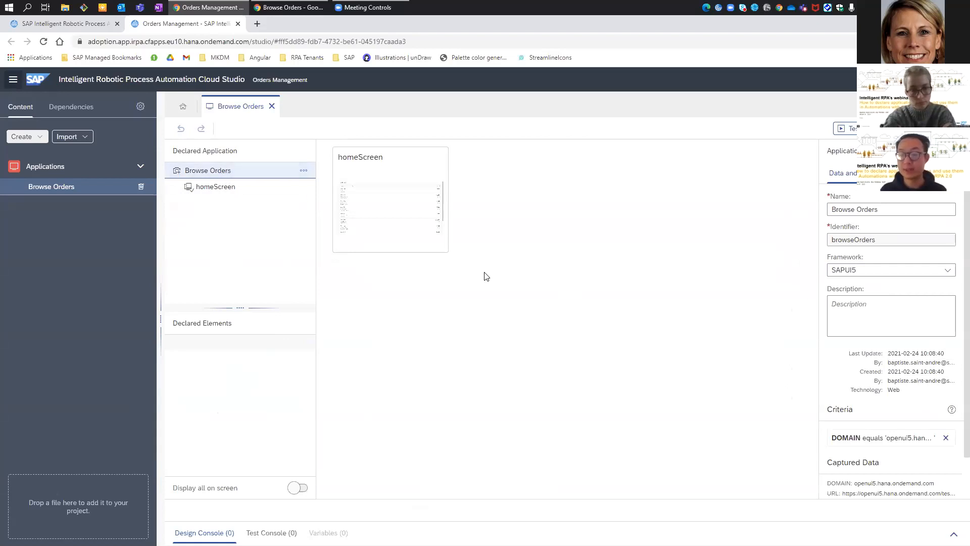
scroll(857, 462, down, 2)
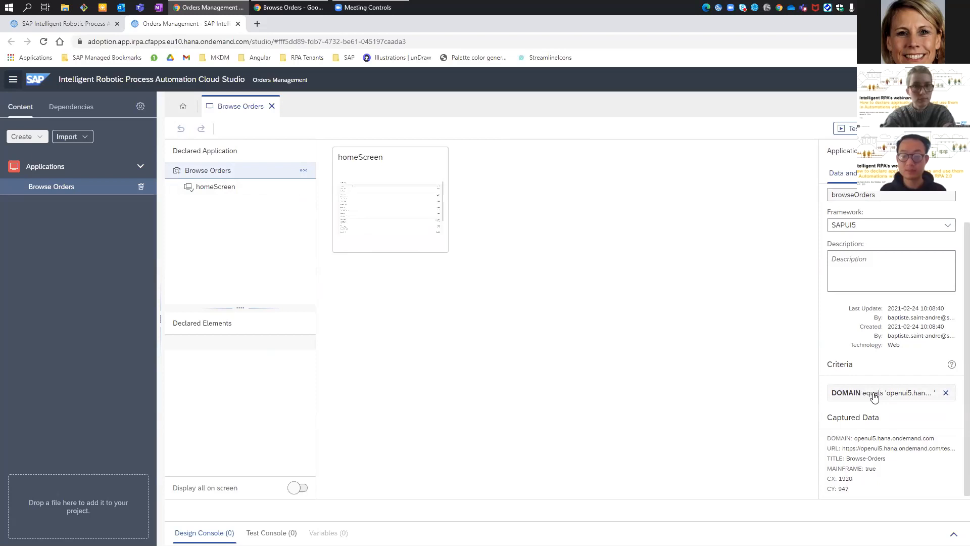
click(206, 188)
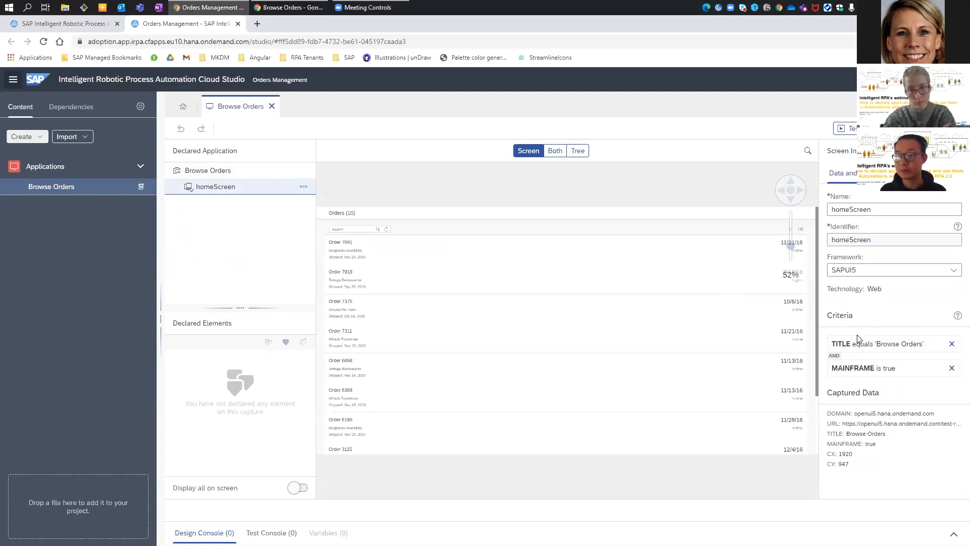
- Replace homeScreen's TITLE criterion with the captured URL and check the full address in that criterion
click(952, 344)
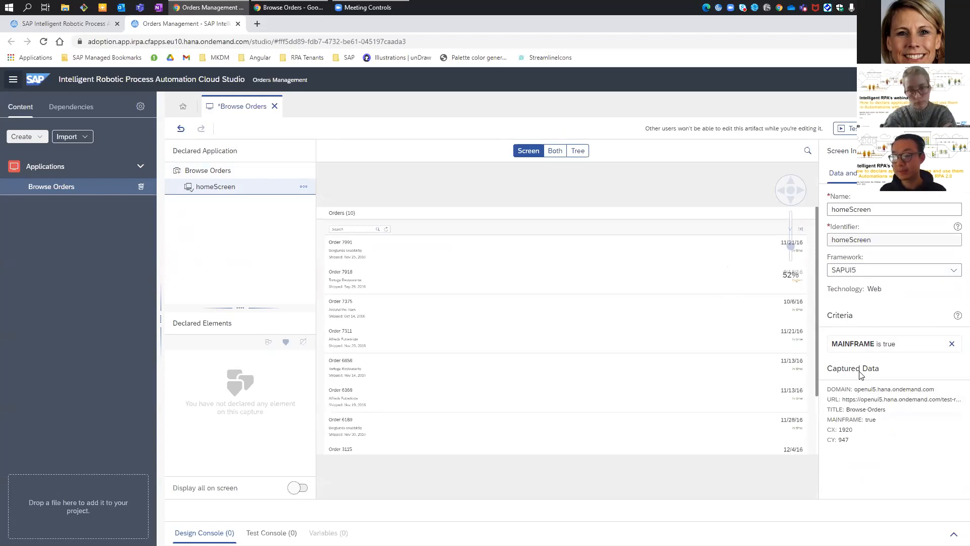
click(859, 400)
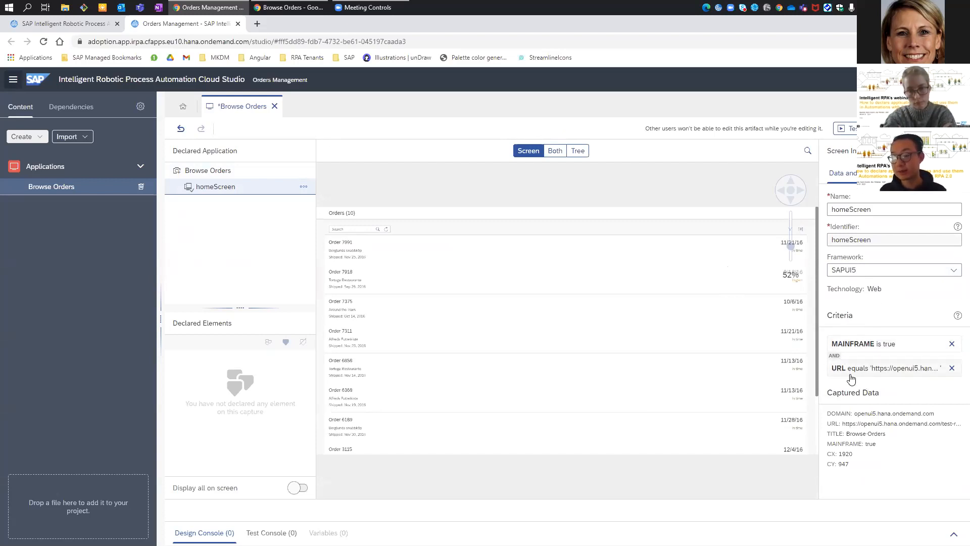
click(889, 373)
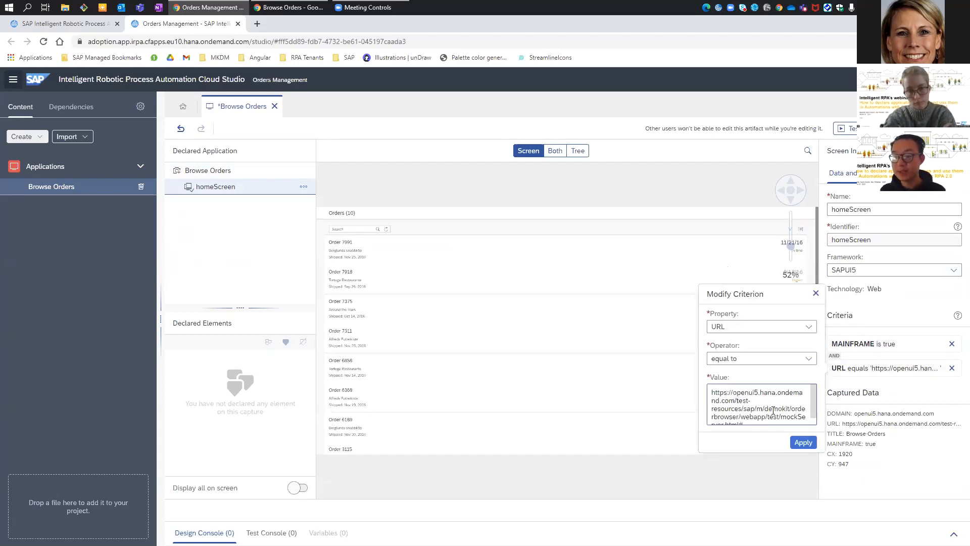
scroll(773, 410, down, 1)
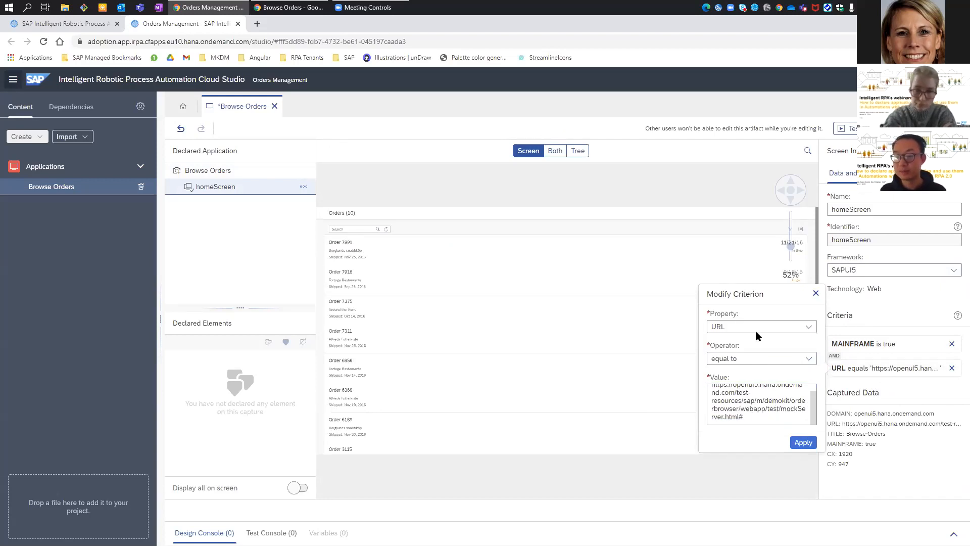
click(815, 293)
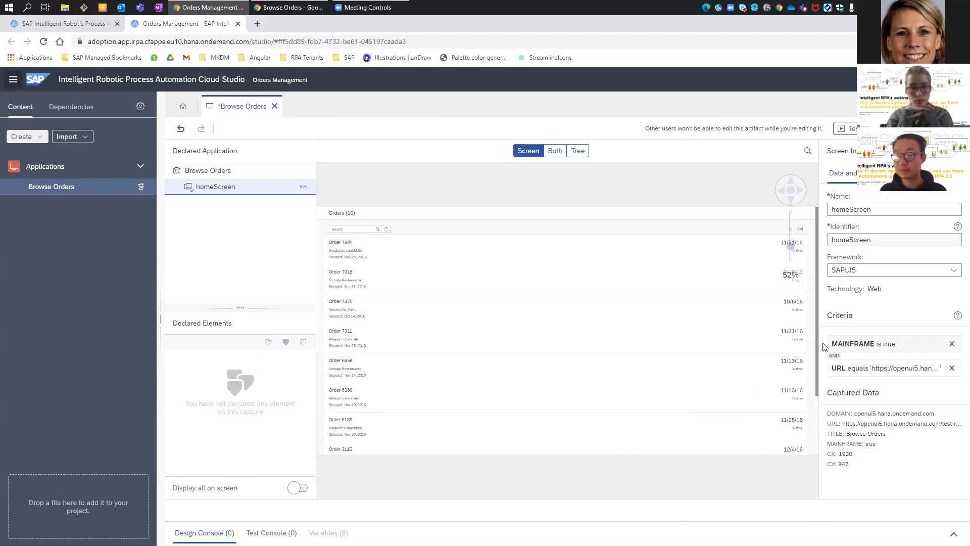
- Add the captured URL as a second URL criterion of homeScreen and remove the trailing # from its address
click(867, 426)
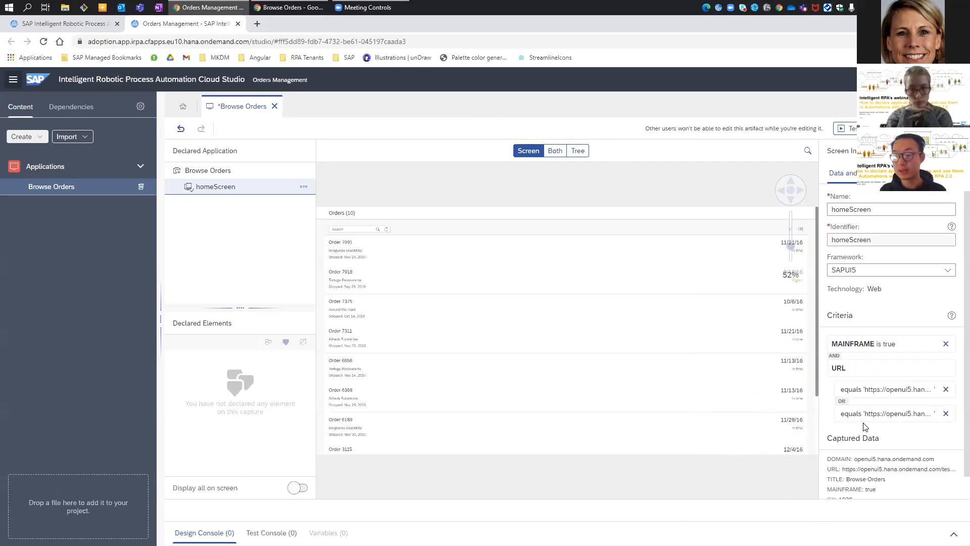
scroll(859, 425, down, 1)
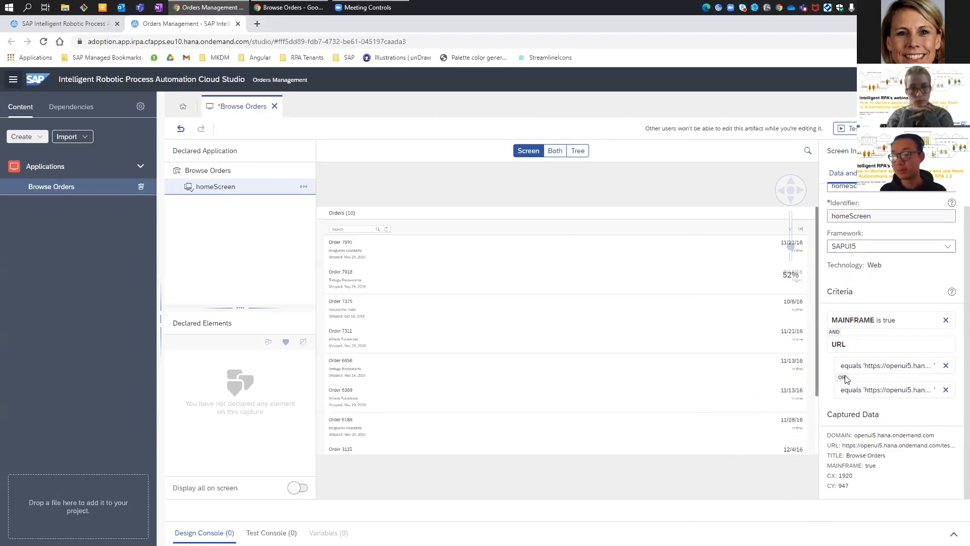
click(880, 390)
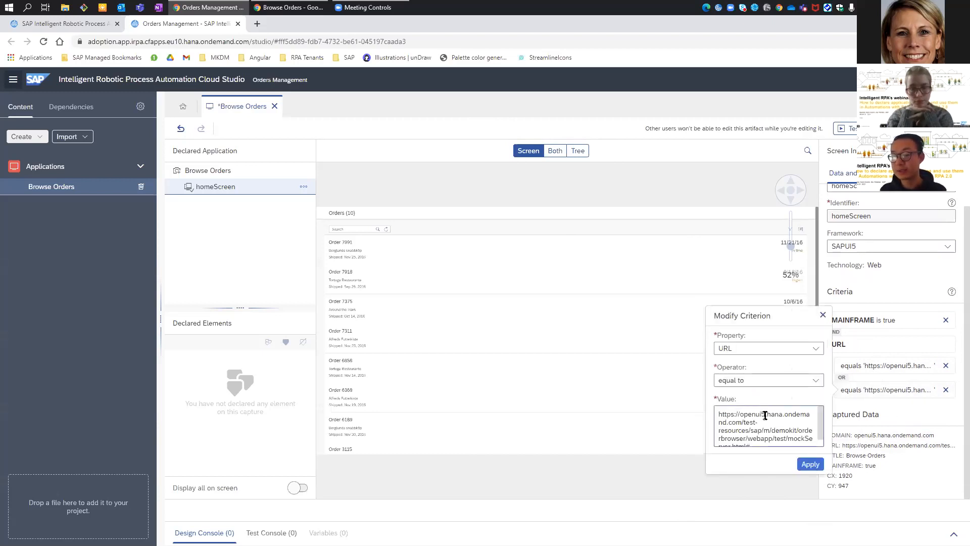
scroll(765, 415, down, 1)
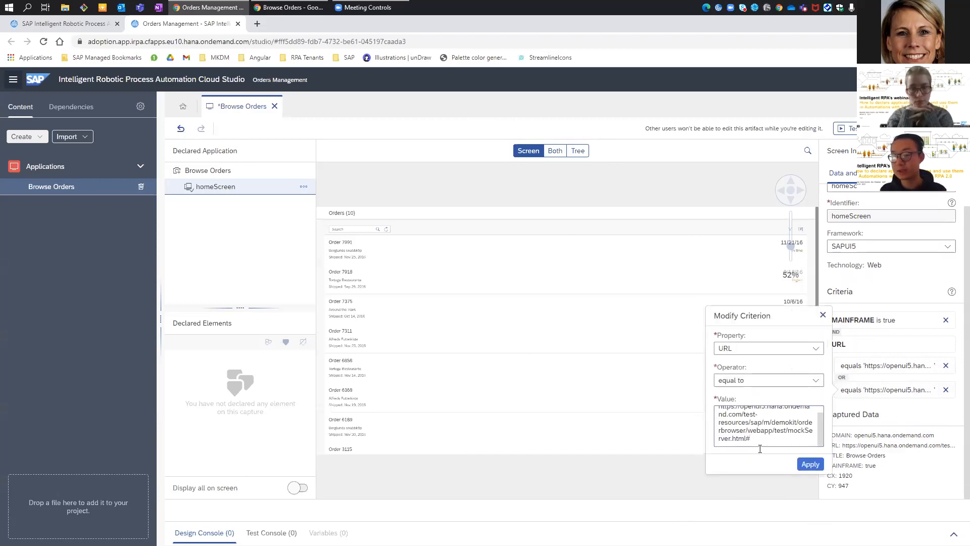
scroll(735, 425, up, 1)
scroll(735, 425, down, 1)
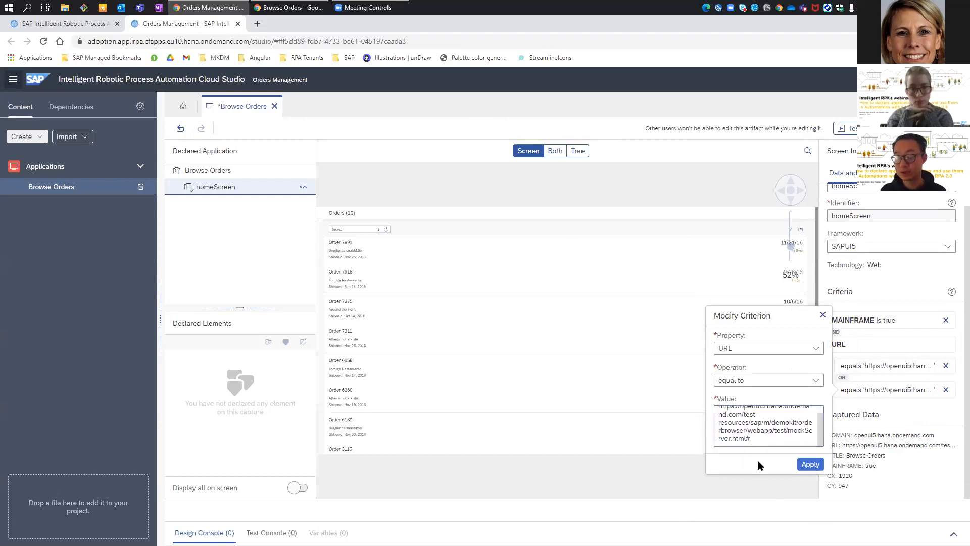
key(BackSpace)
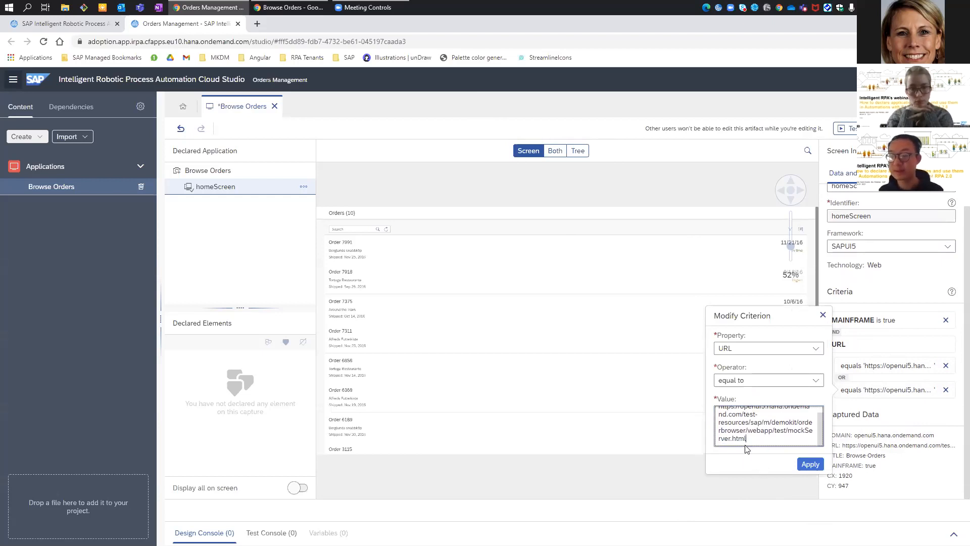
scroll(744, 442, up, 2)
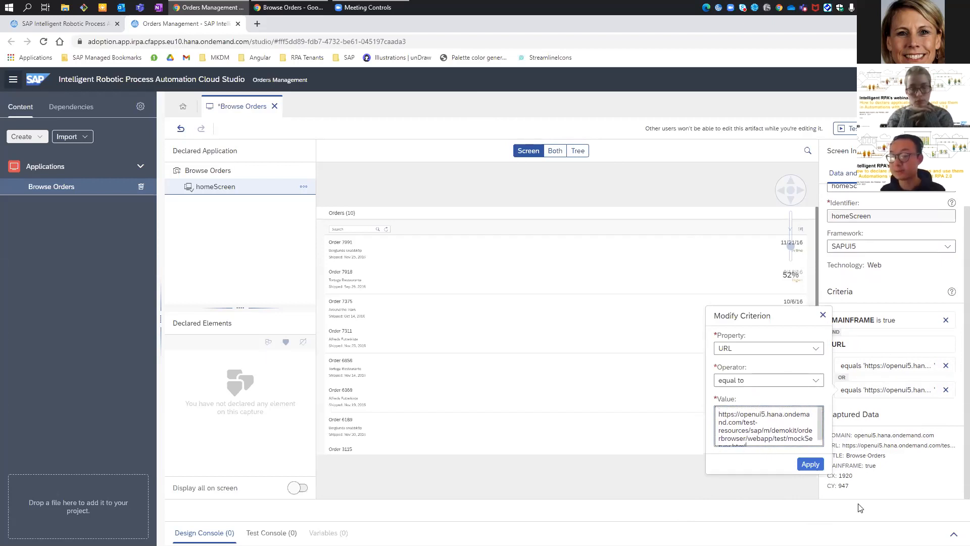
click(811, 464)
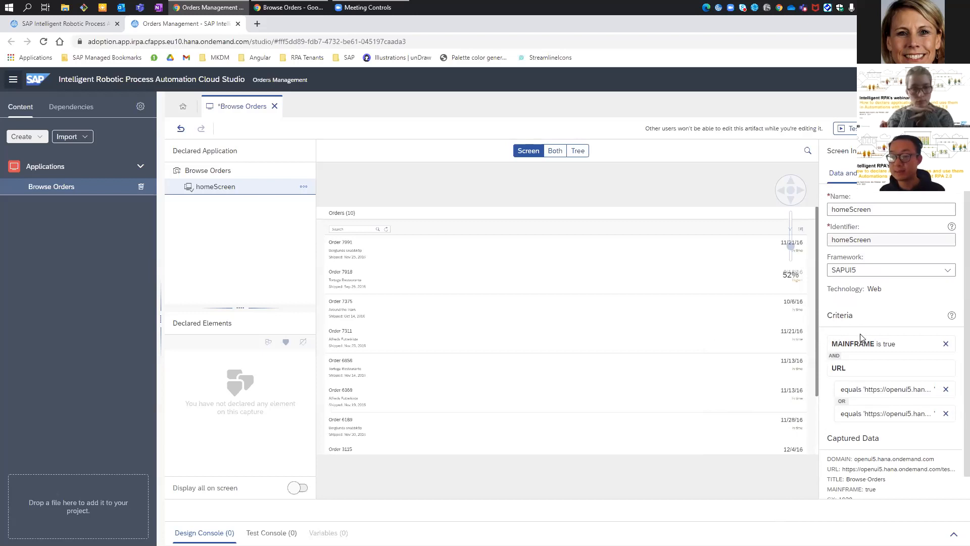
- Check the available operators and the address of the second URL criterion, keep the operator at equal to, and save the application
scroll(856, 340, down, 1)
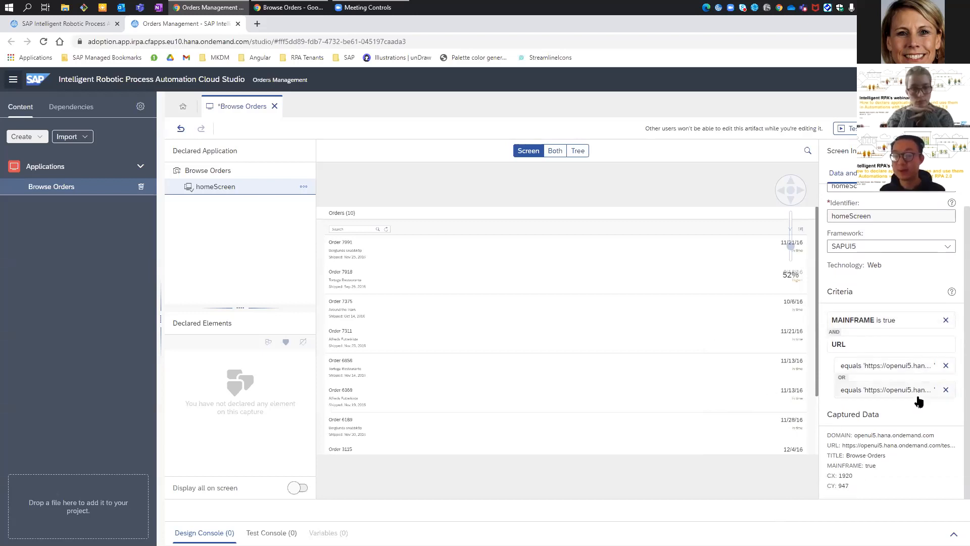
click(873, 392)
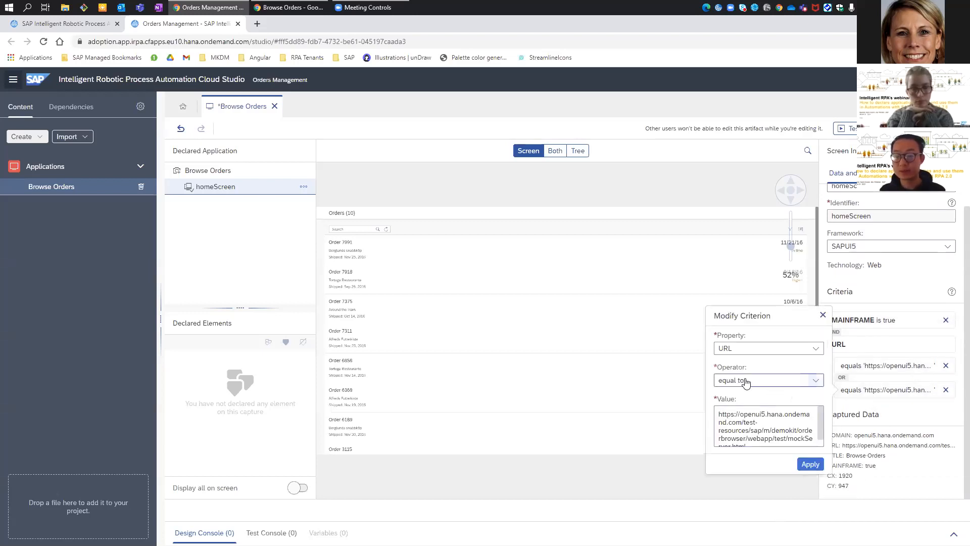
click(812, 380)
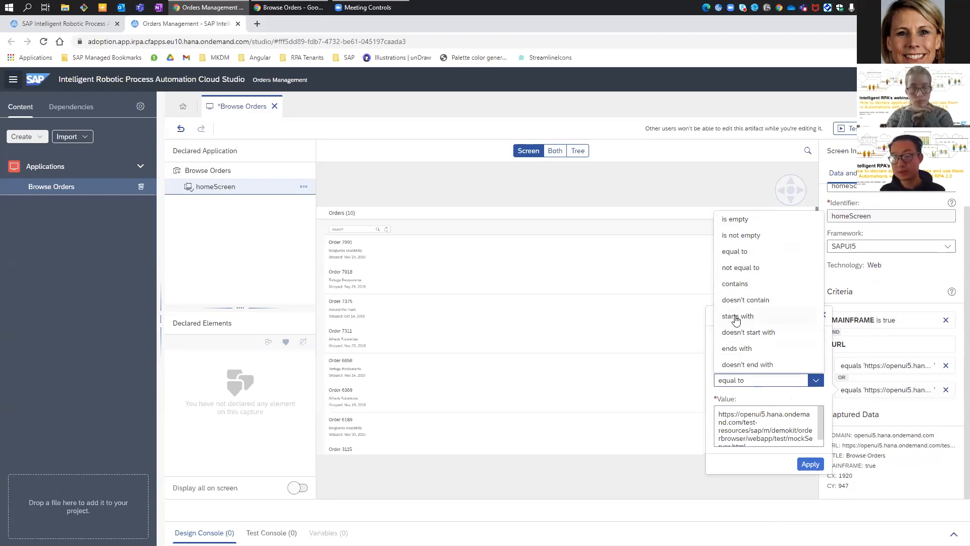
click(752, 401)
drag(722, 415, 770, 445)
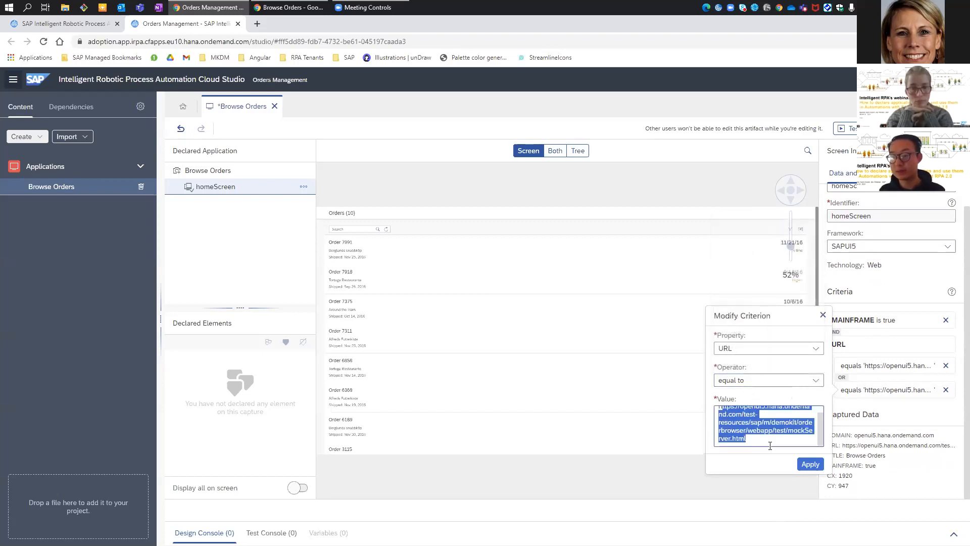
click(811, 466)
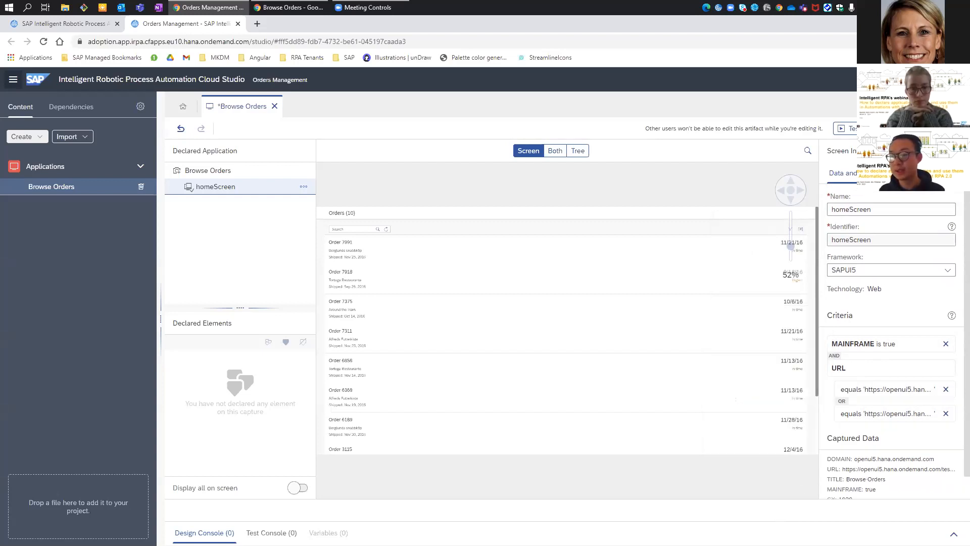
key(ctrl+s)
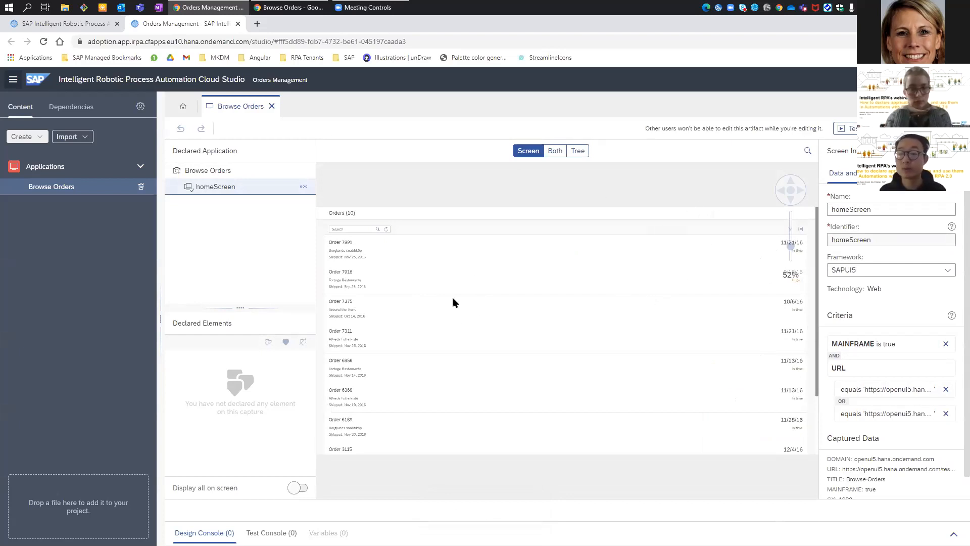
- Select the Order 7991 row in the capture and compare its screen, tree and combined views
click(352, 250)
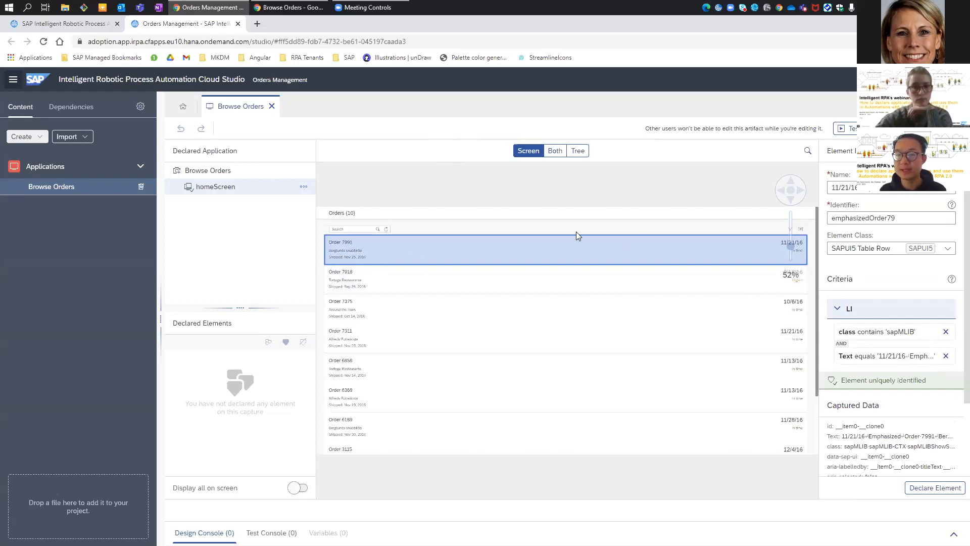
click(552, 153)
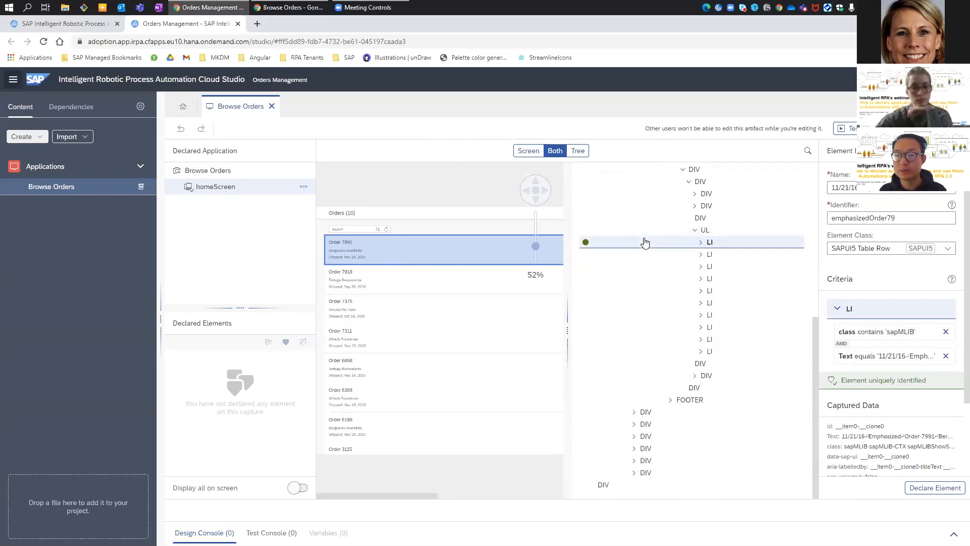
click(528, 151)
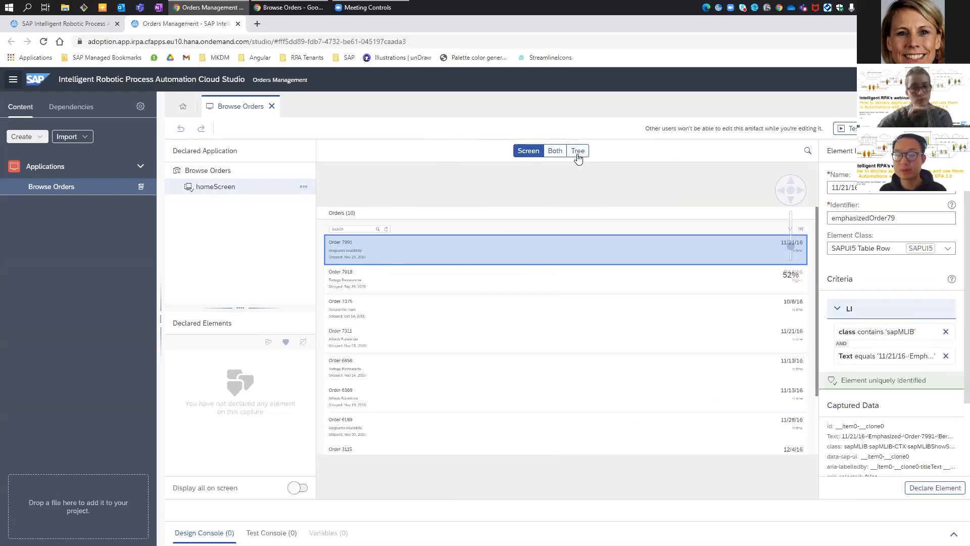
click(578, 155)
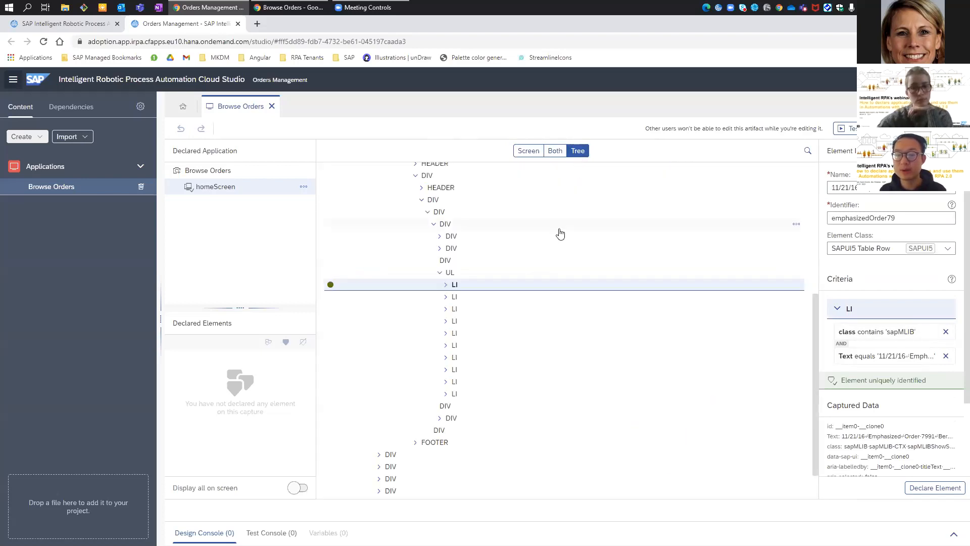
click(553, 159)
- Search the capture for "order 7991" and select the outer SPAN that holds this order title
click(757, 154)
text(order 7991)
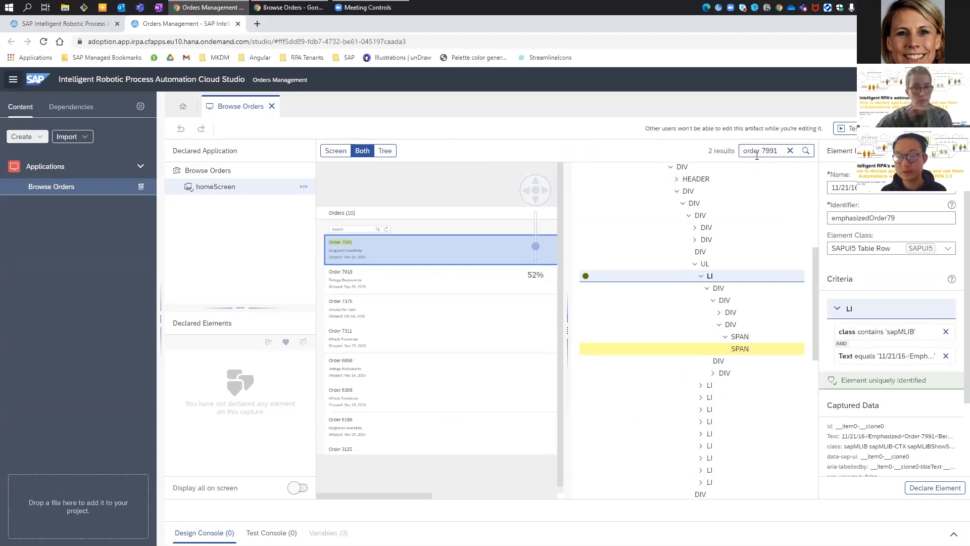
click(740, 349)
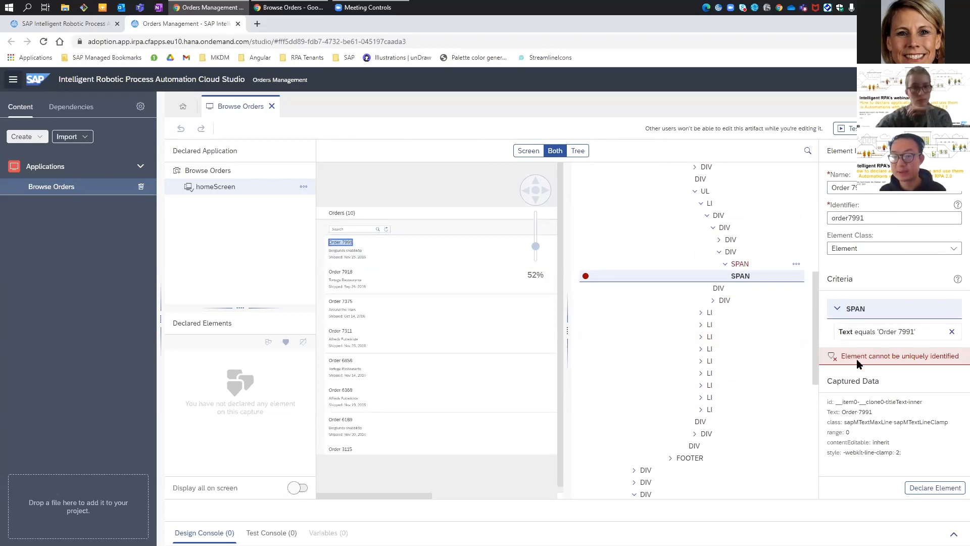
click(763, 265)
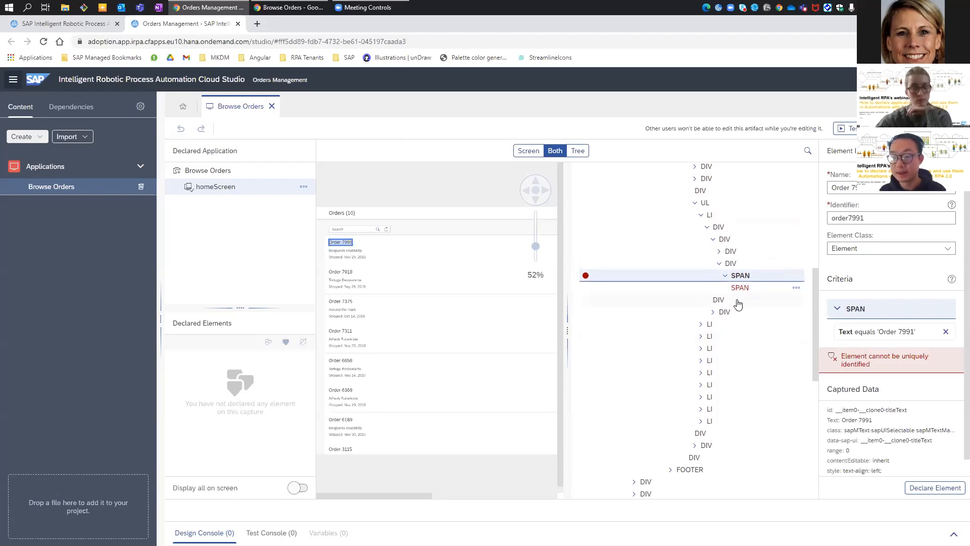
- Name the selected element Order Reference and look over its identifier, criteria and captured data
double_click(853, 187)
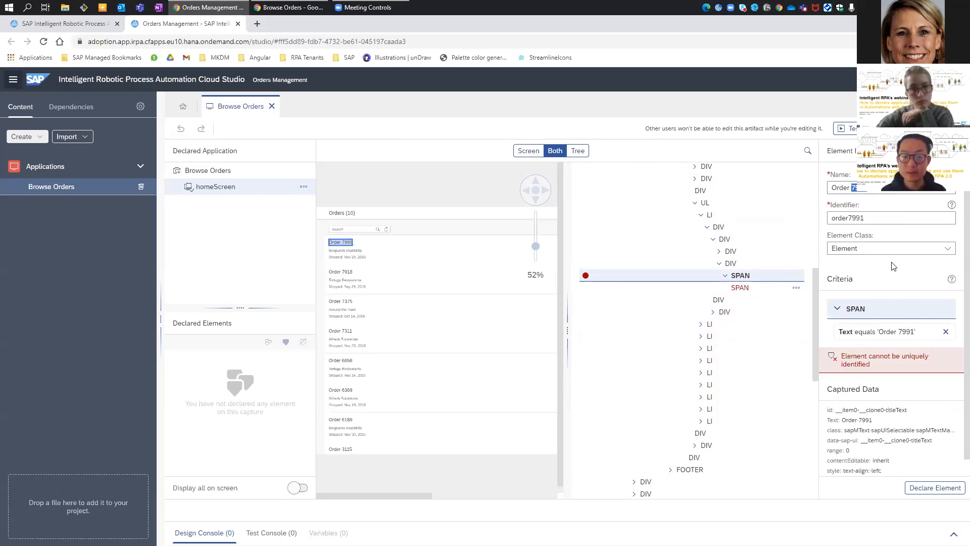
text(Referen)
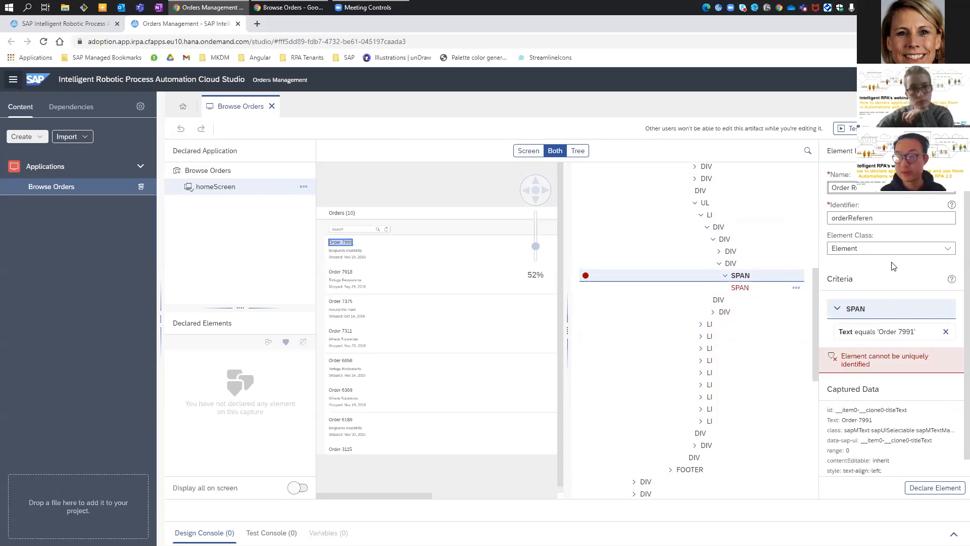
text(ce)
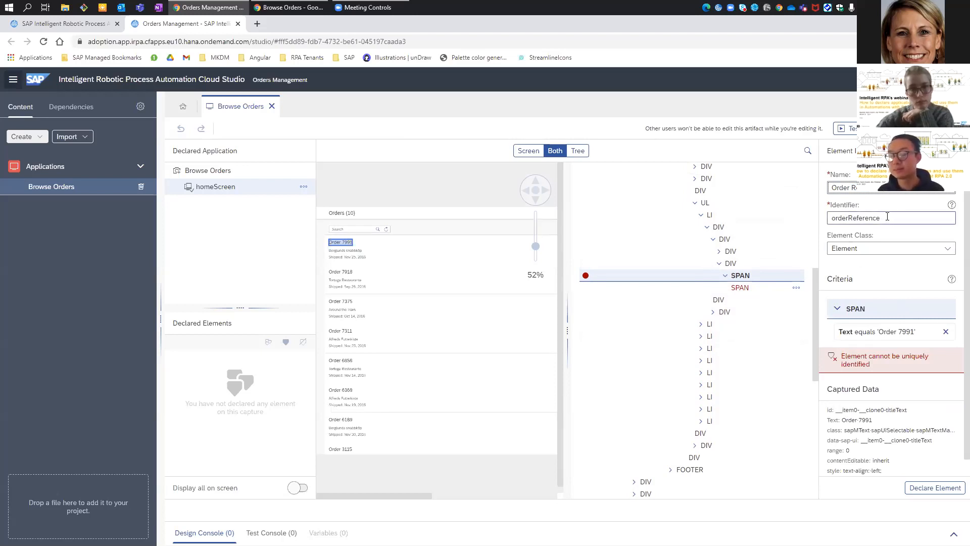
drag(887, 218, 835, 218)
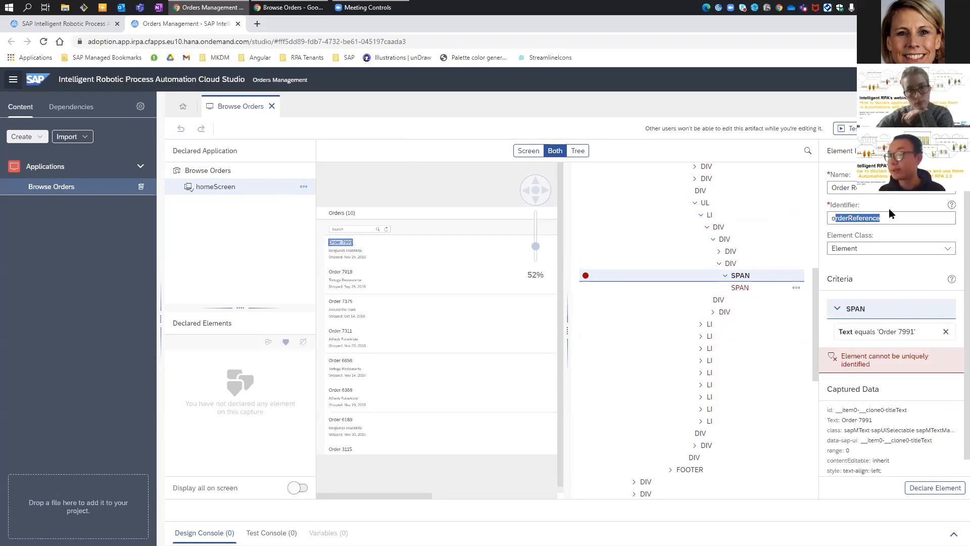
drag(898, 192, 815, 194)
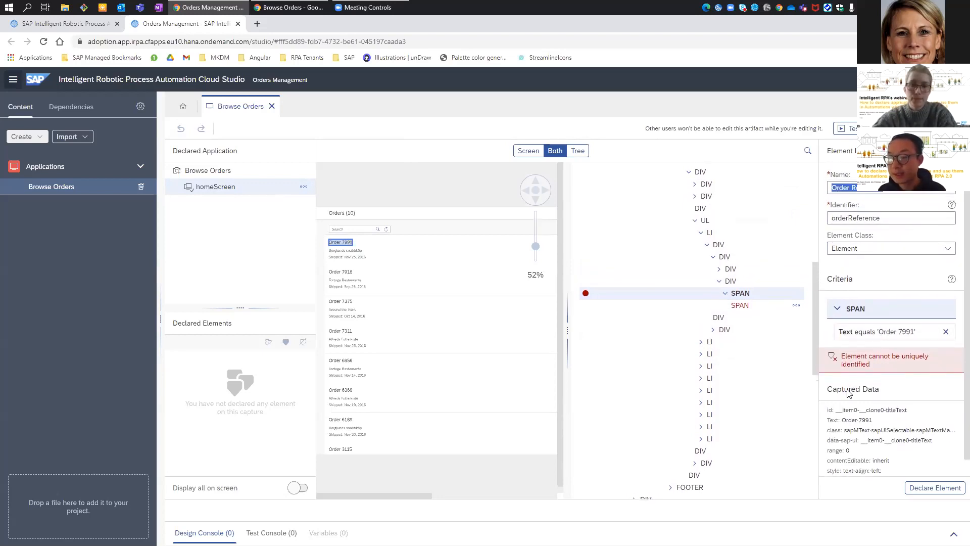
scroll(838, 439, down, 1)
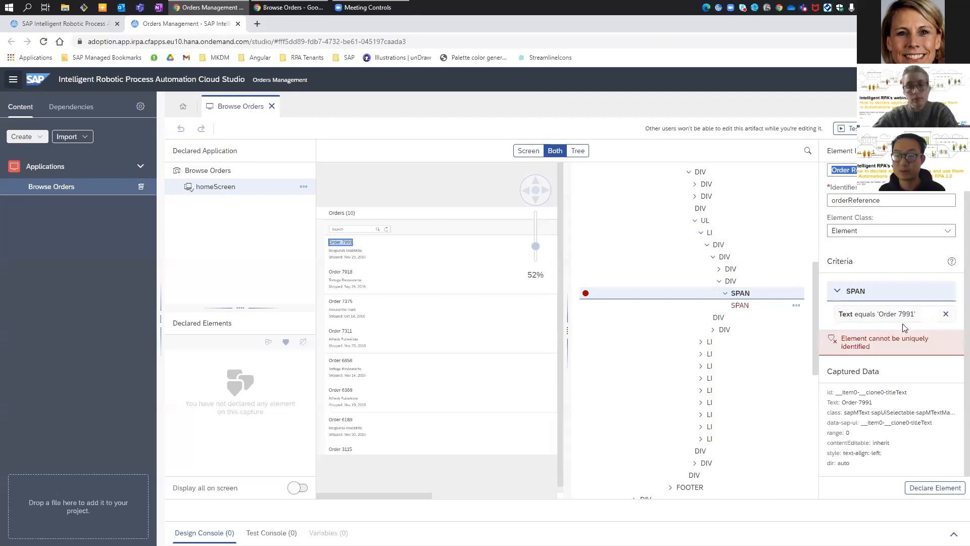
scroll(925, 318, up, 1)
scroll(925, 321, down, 1)
scroll(911, 359, up, 1)
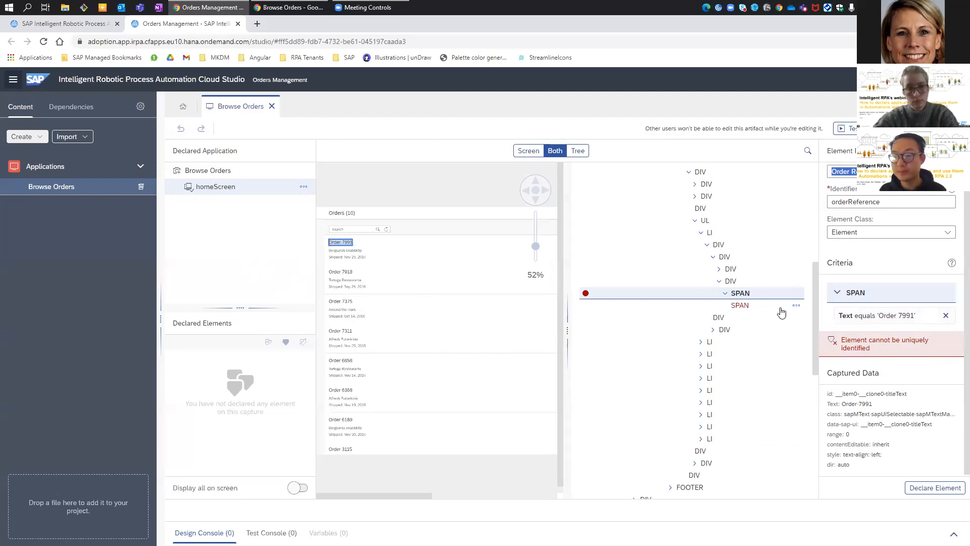
- Compare the inner SPAN of Order 7991, reselect the outer SPAN and name it Order Reference
click(756, 306)
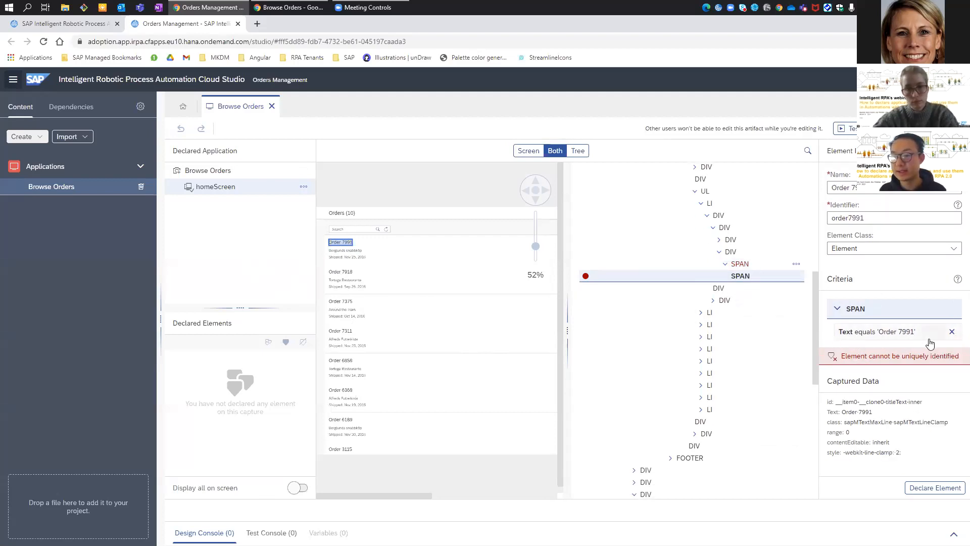
click(740, 267)
double_click(887, 192)
text(Reference)
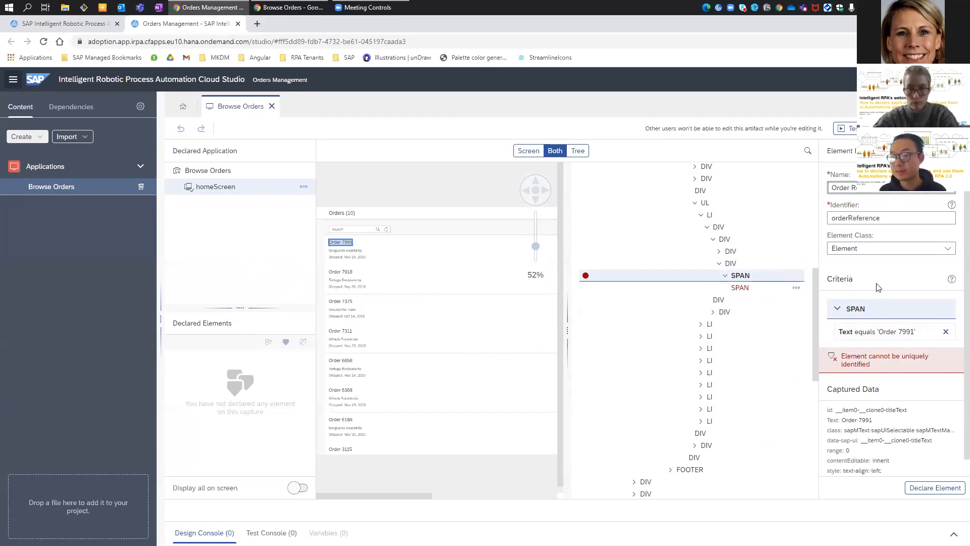
- Replace the Text criterion of Order Reference with its captured class and declare the element
click(945, 332)
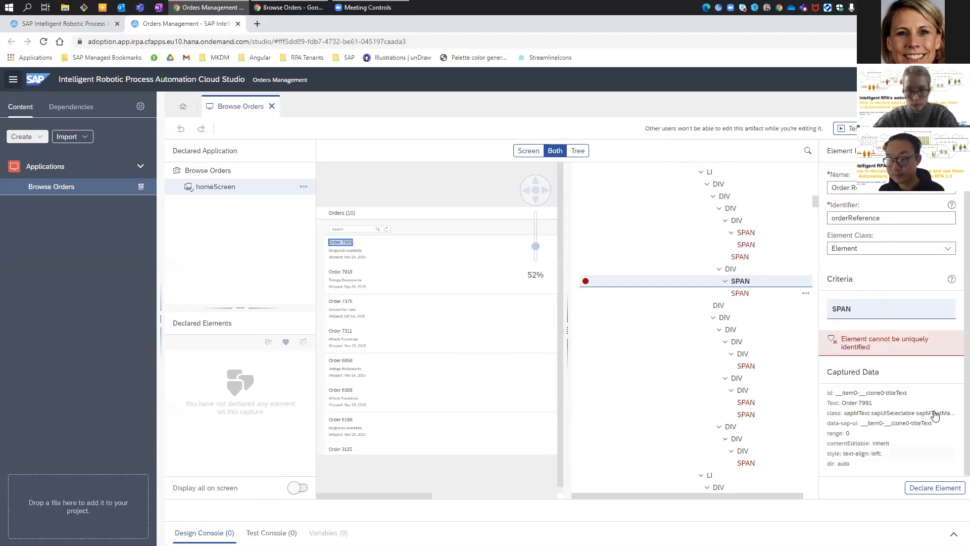
click(870, 416)
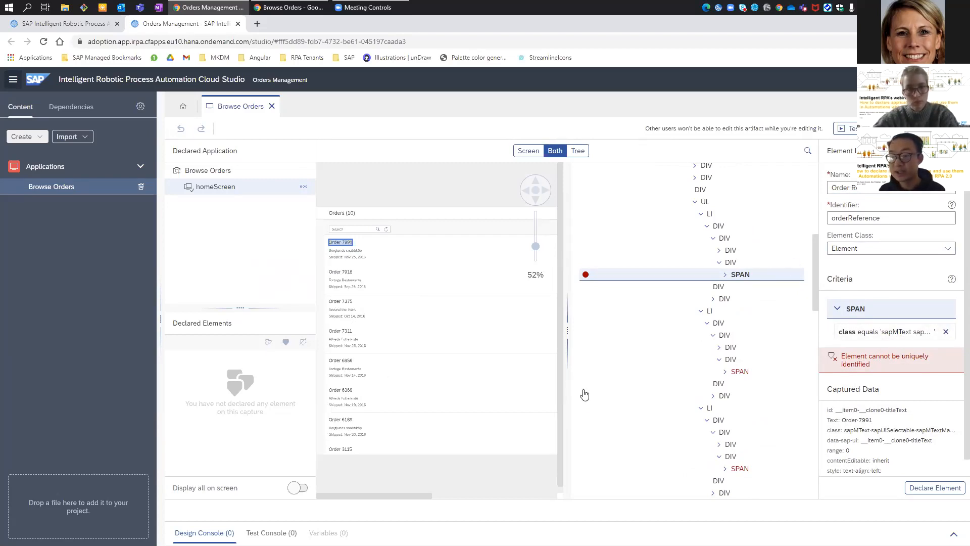
click(888, 337)
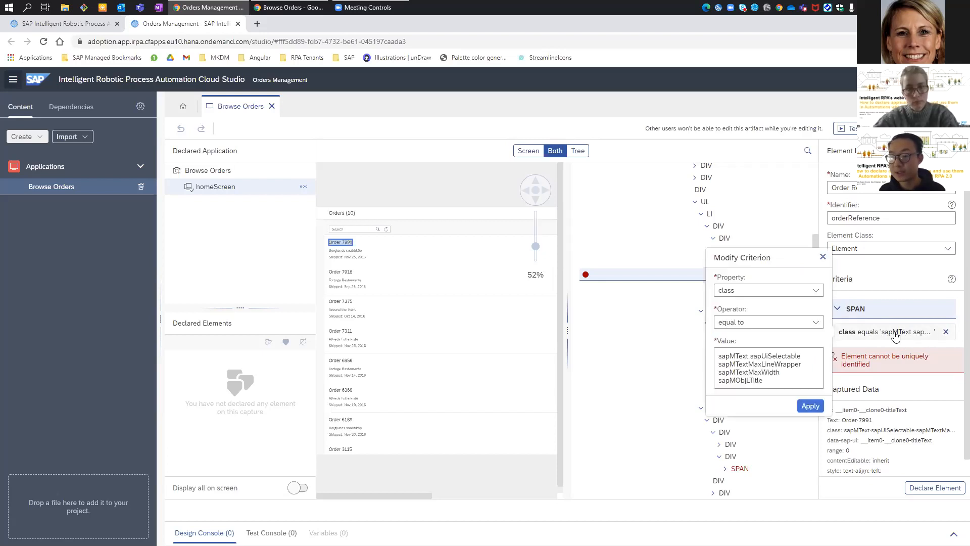
click(823, 257)
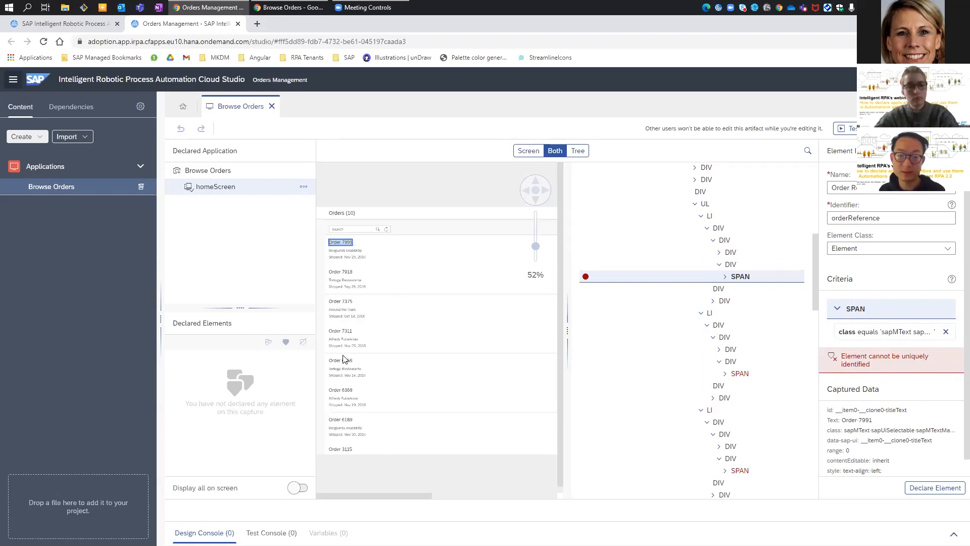
click(915, 488)
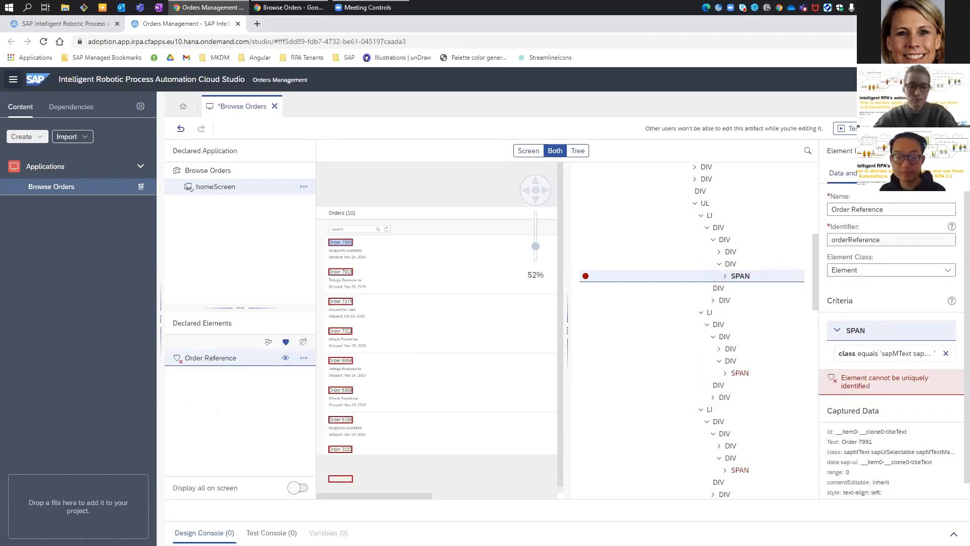
- Set Order Reference as a collection, look over its indexed SPAN matches and save the Browse Orders application
mouse_move(366, 495)
mouse_down()
mouse_move(475, 508)
mouse_move(371, 488)
mouse_move(361, 497)
mouse_up()
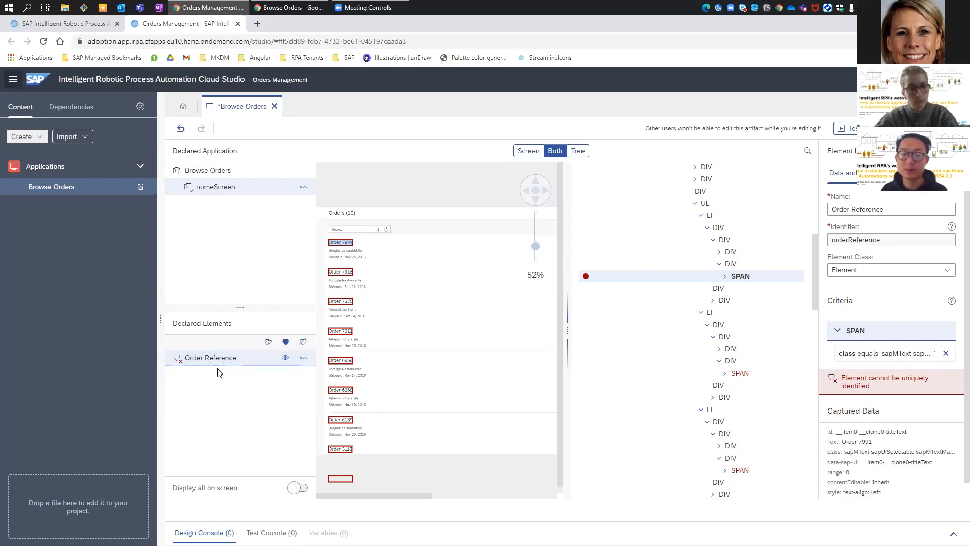
click(268, 341)
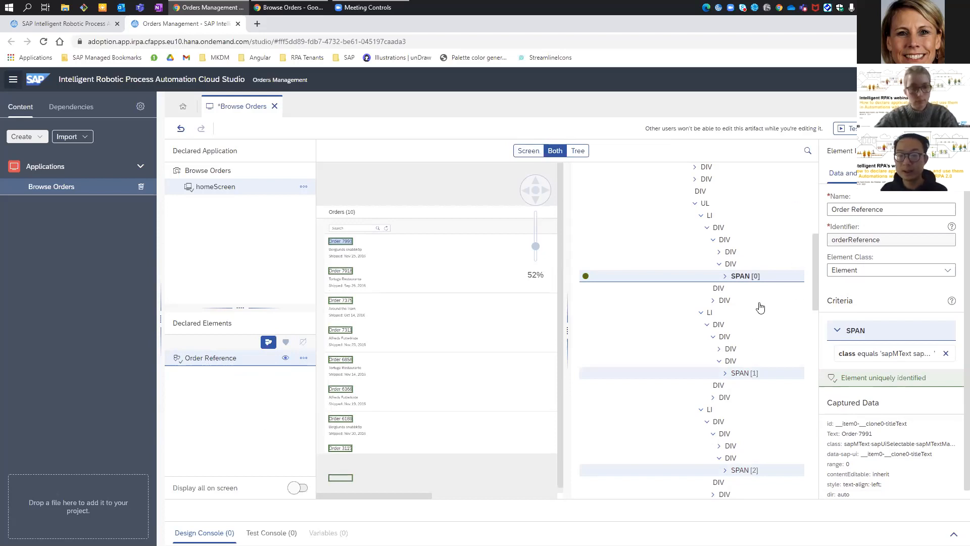
scroll(734, 302, up, 1)
scroll(734, 302, down, 3)
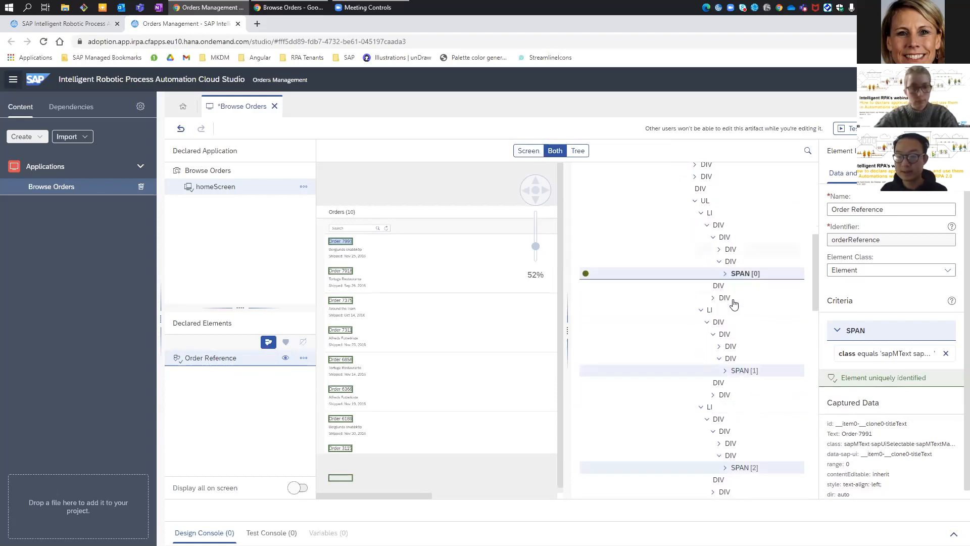
scroll(727, 298, down, 9)
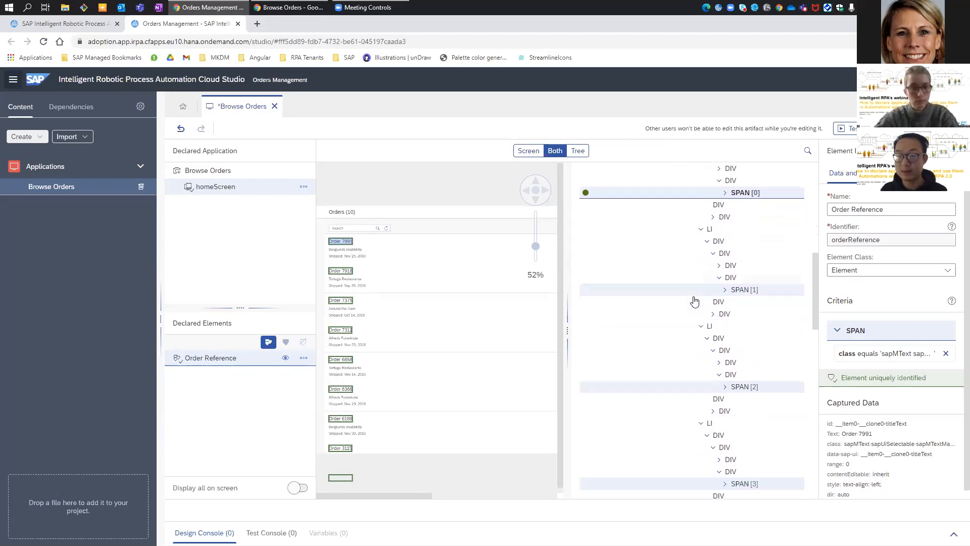
scroll(763, 310, up, 1)
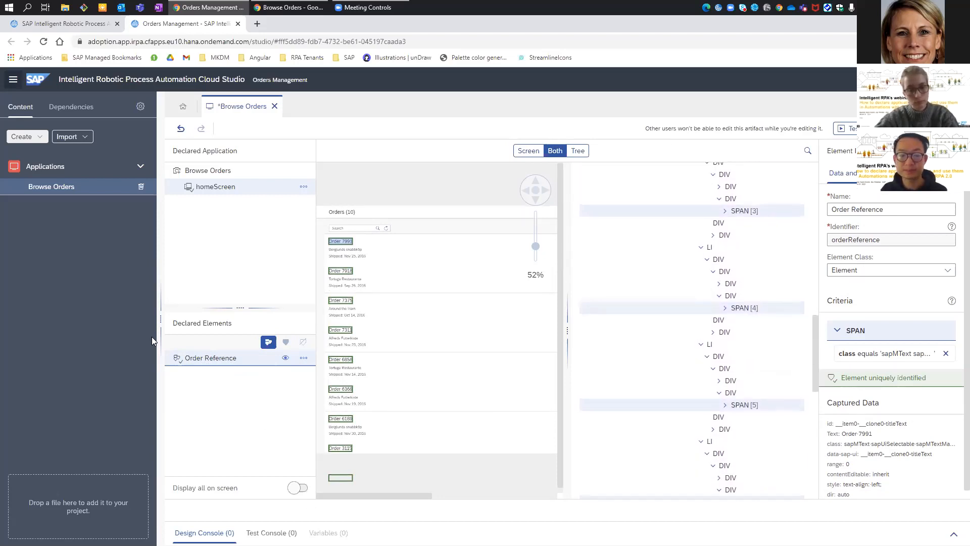
click(901, 129)
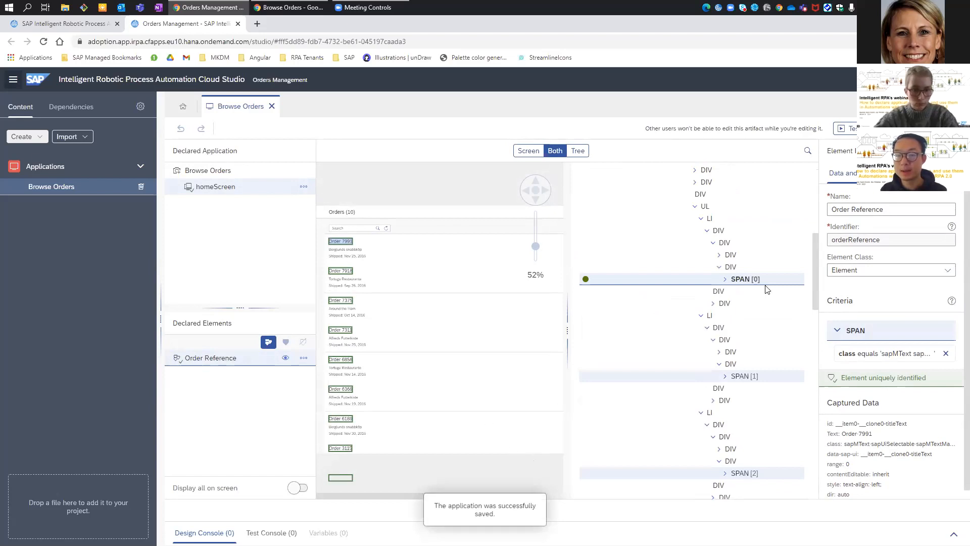
- Search the capture for "in time" and select the SPAN that holds the first order's status
drag(816, 257, 820, 177)
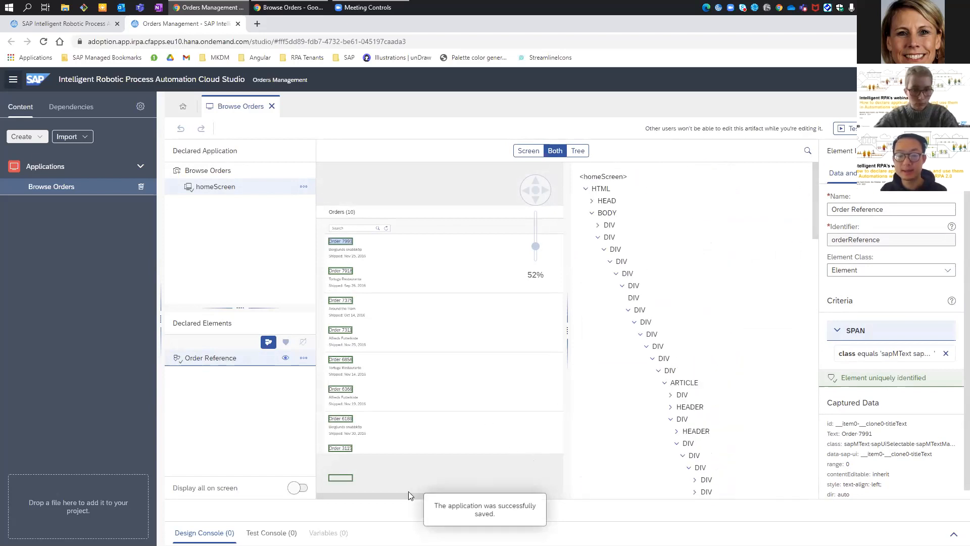
drag(420, 497, 559, 502)
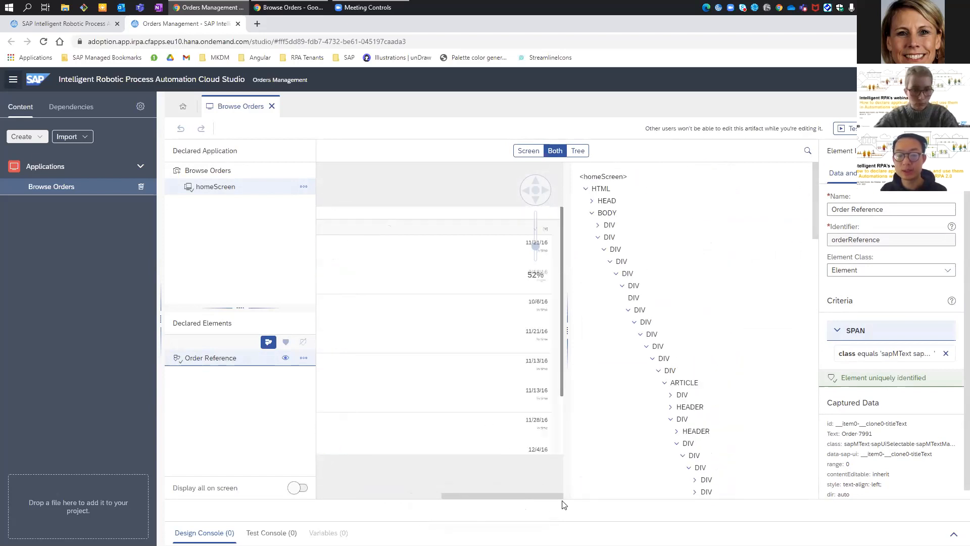
drag(533, 244, 535, 234)
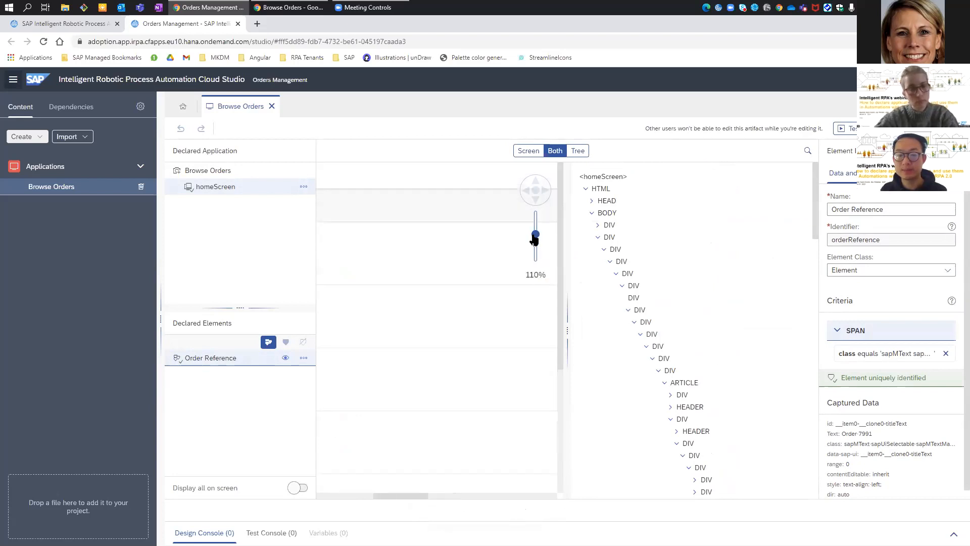
drag(389, 493, 545, 503)
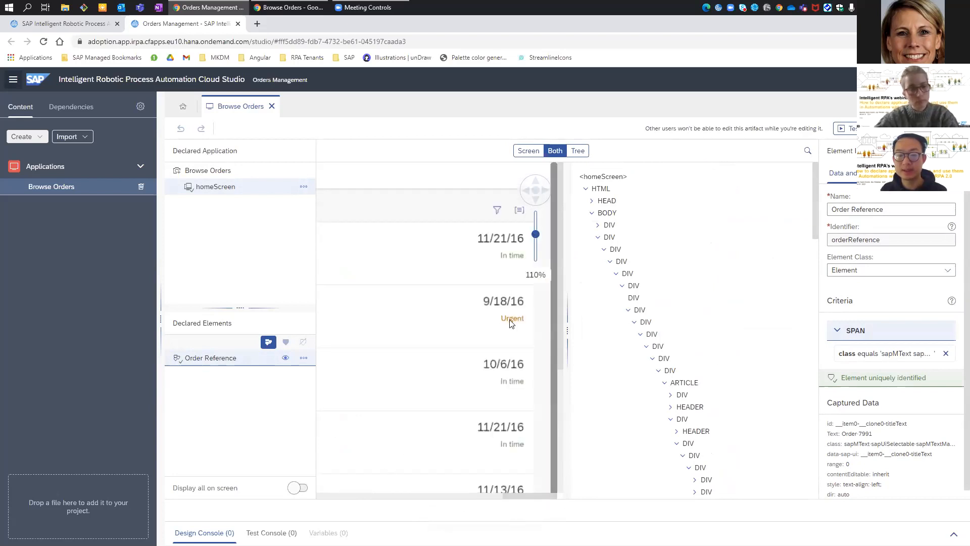
click(808, 151)
text(in time)
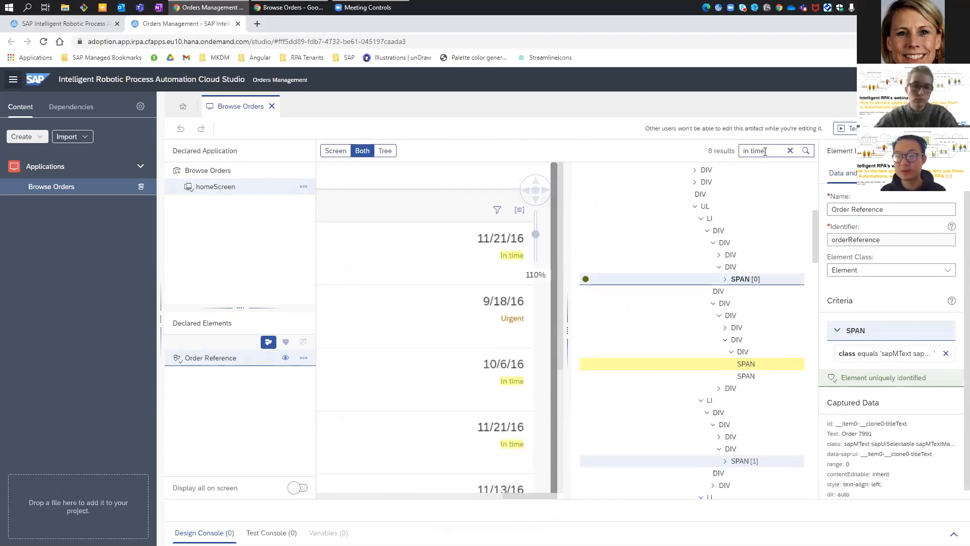
scroll(764, 281, up, 1)
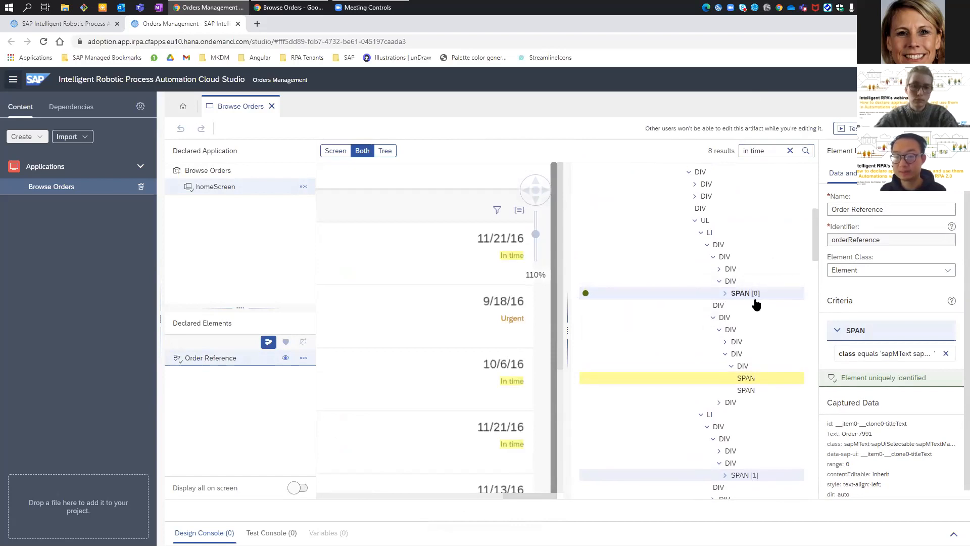
click(744, 379)
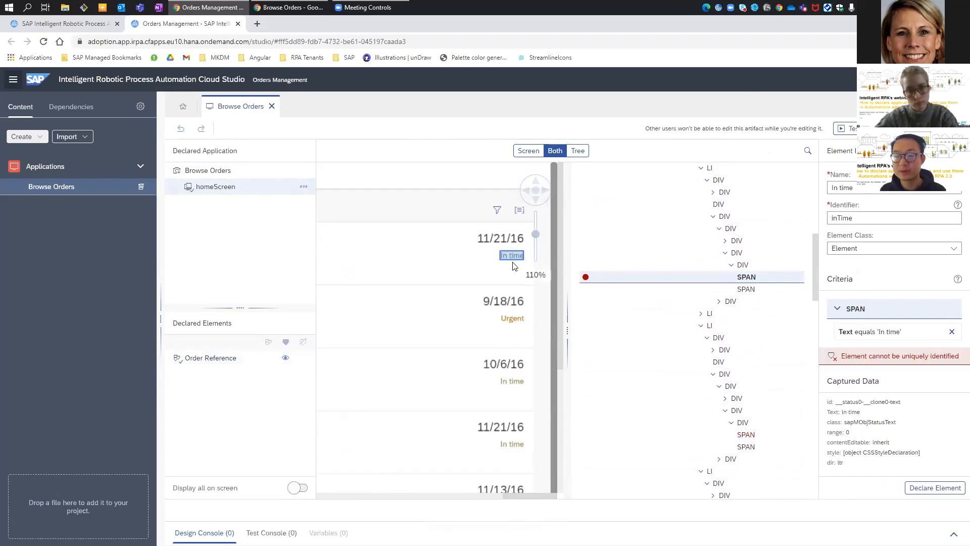
- Name the selected status element Order Status and replace its Text criterion with the captured class sapMObjStatusText
drag(853, 187, 769, 195)
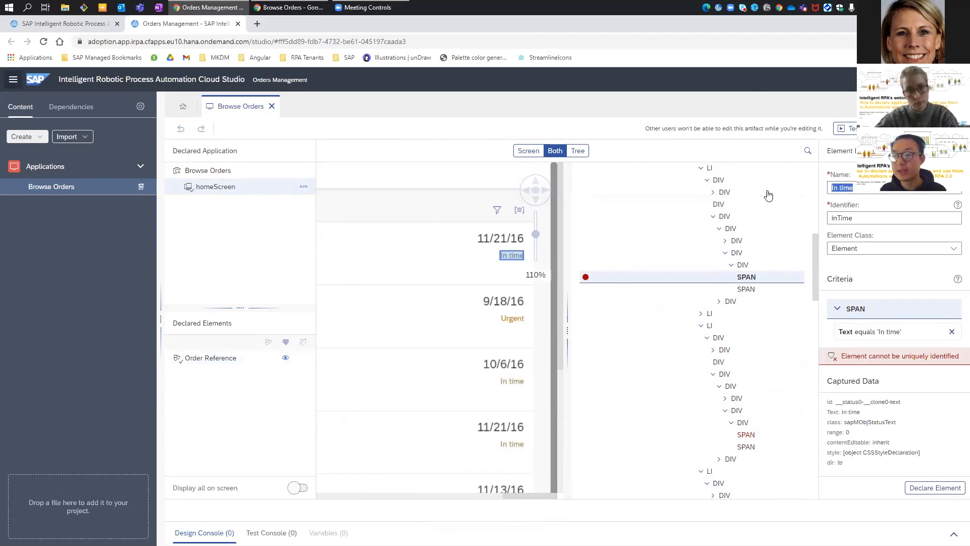
text(Order St)
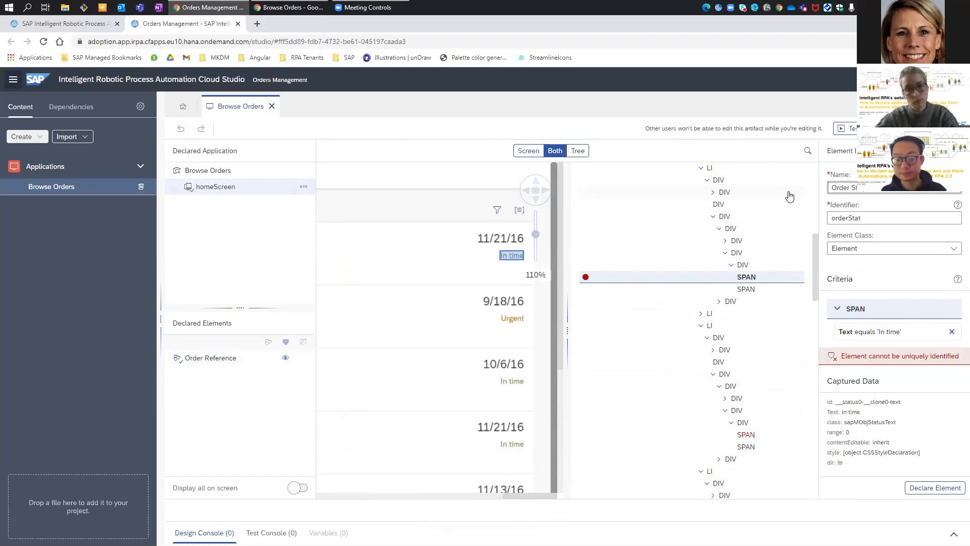
scroll(789, 288, up, 1)
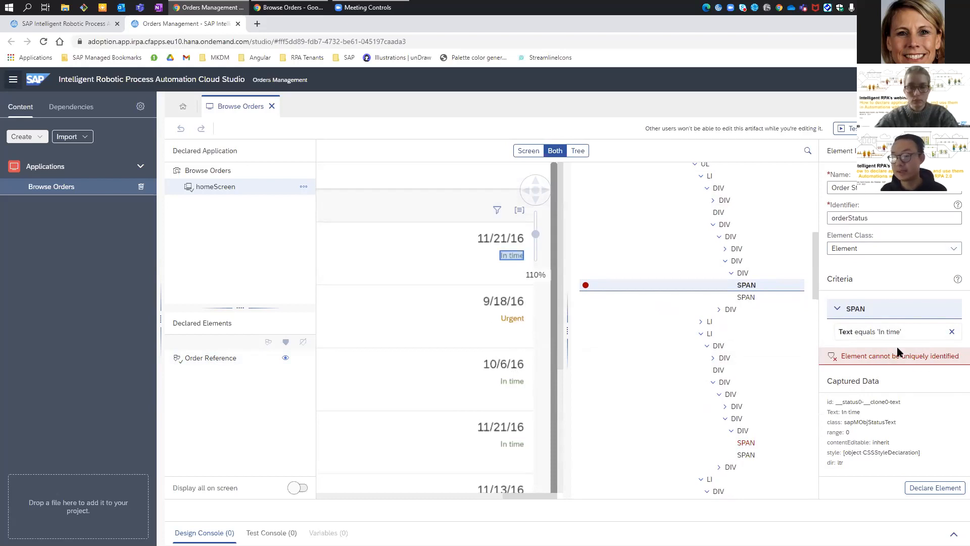
click(952, 332)
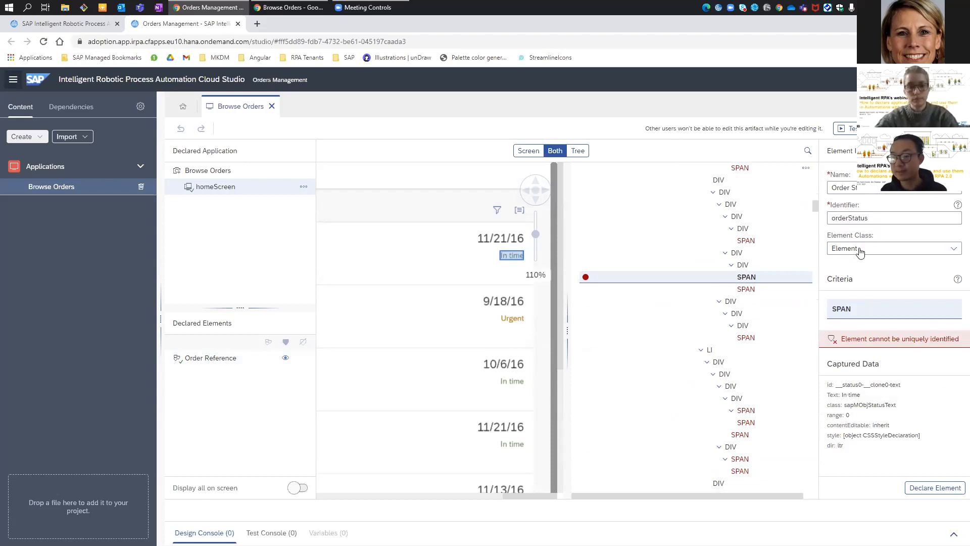
click(854, 410)
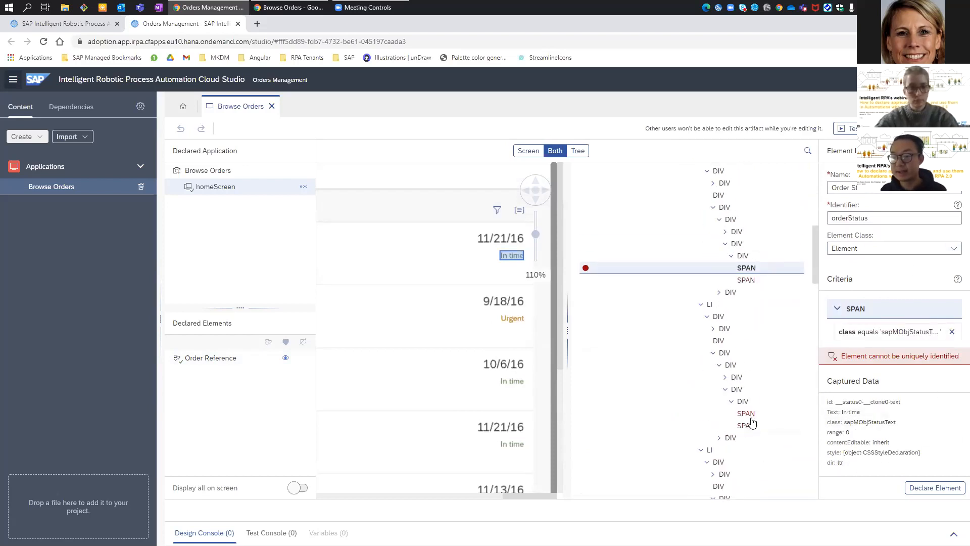
scroll(740, 400, up, 1)
scroll(740, 399, down, 2)
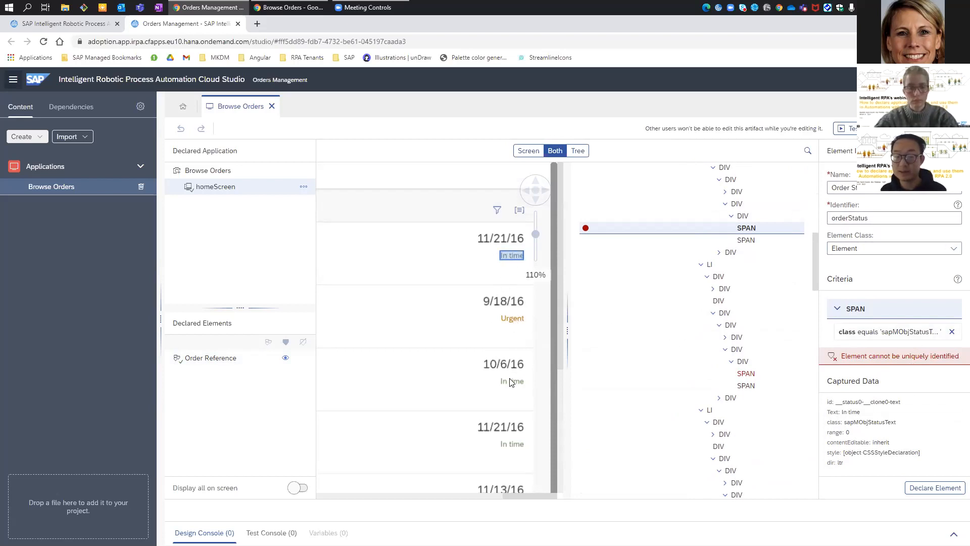
- Declare the Order Status element and set it as a collection
click(957, 487)
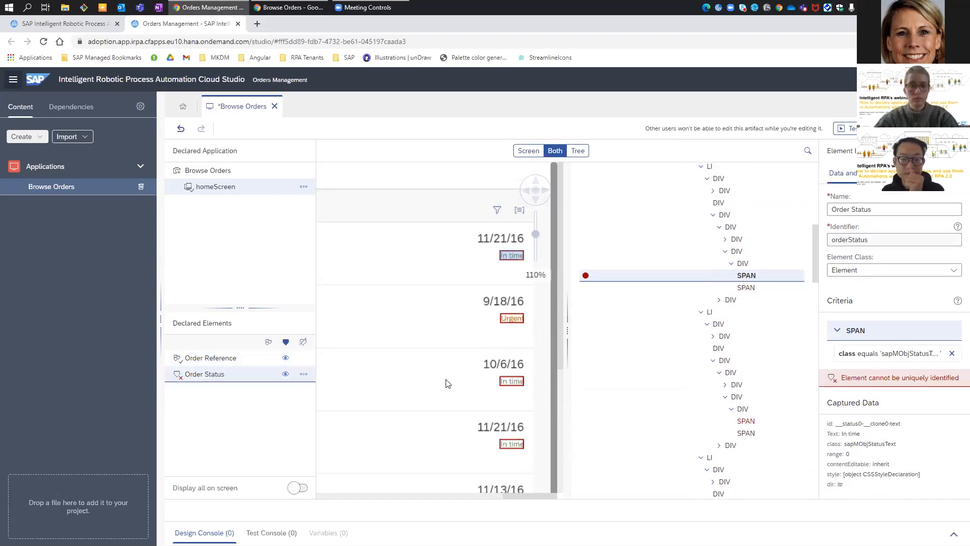
scroll(446, 361, down, 2)
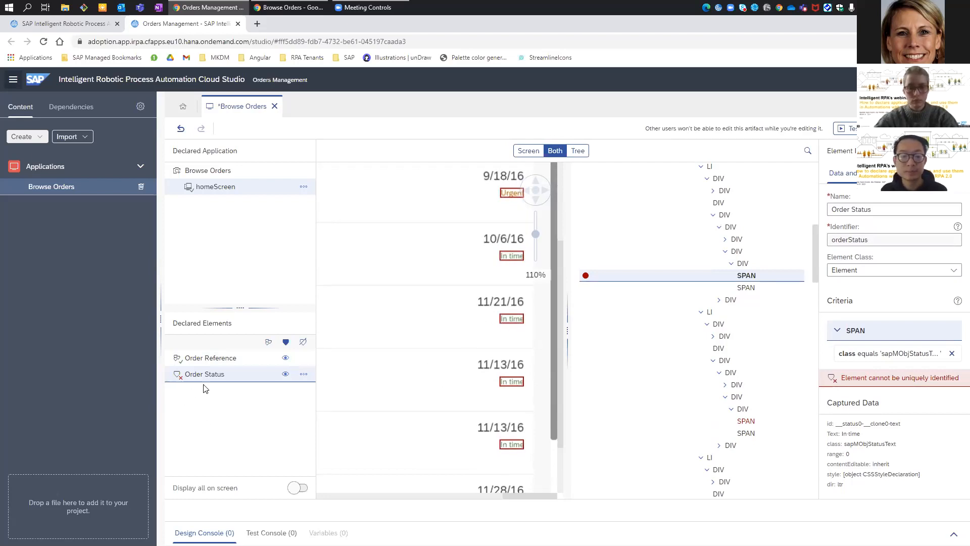
click(268, 341)
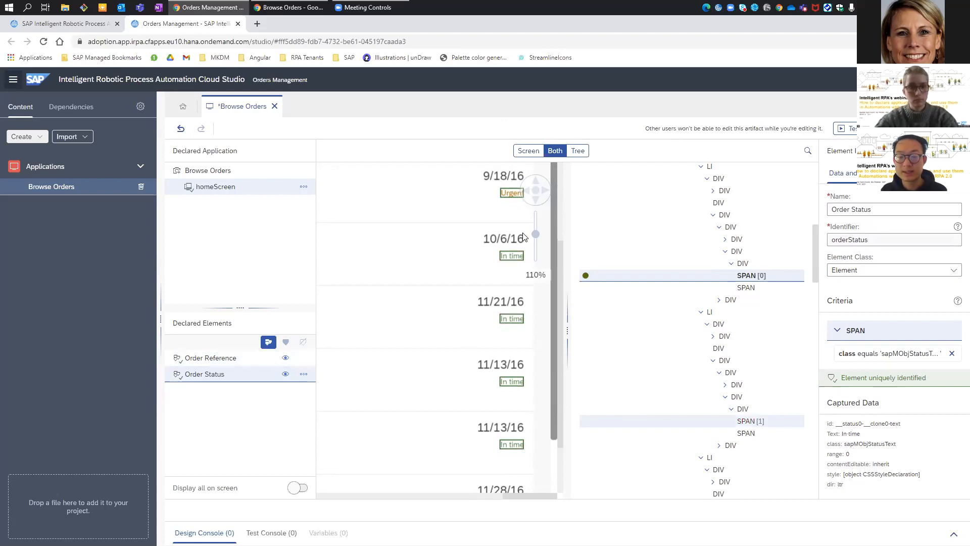
- Check the matches of Order Reference and Order Status on the captured screen, and save the application
drag(534, 240, 536, 247)
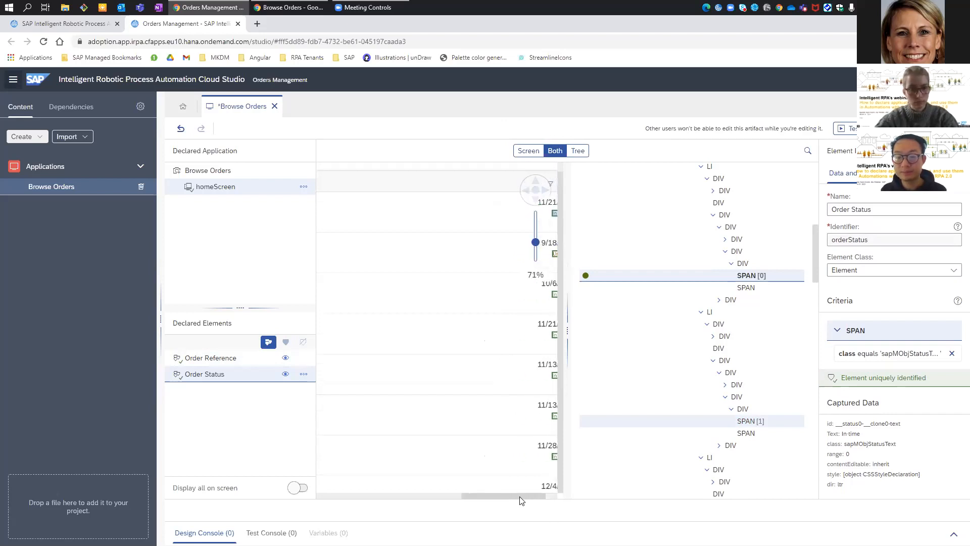
drag(511, 501, 359, 500)
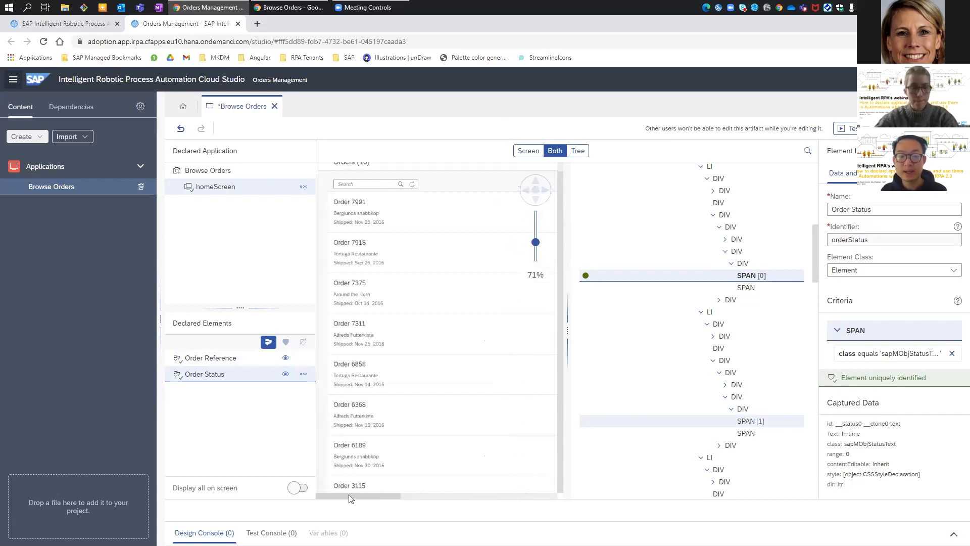
click(235, 359)
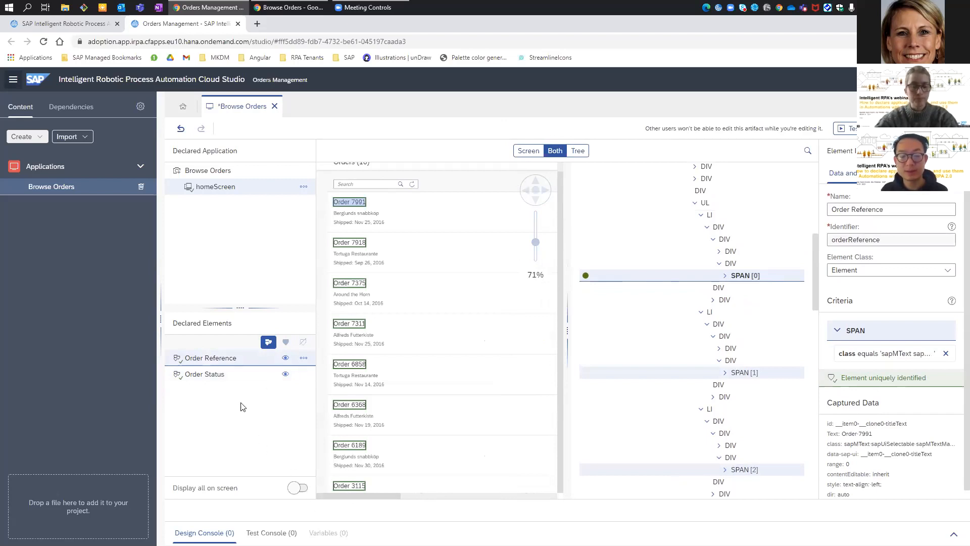
click(237, 375)
drag(359, 497, 542, 510)
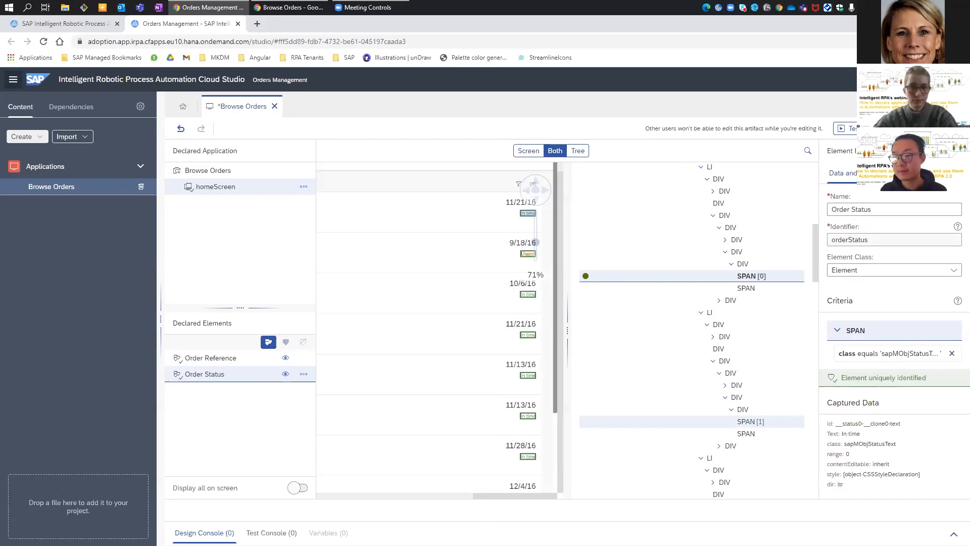
click(892, 129)
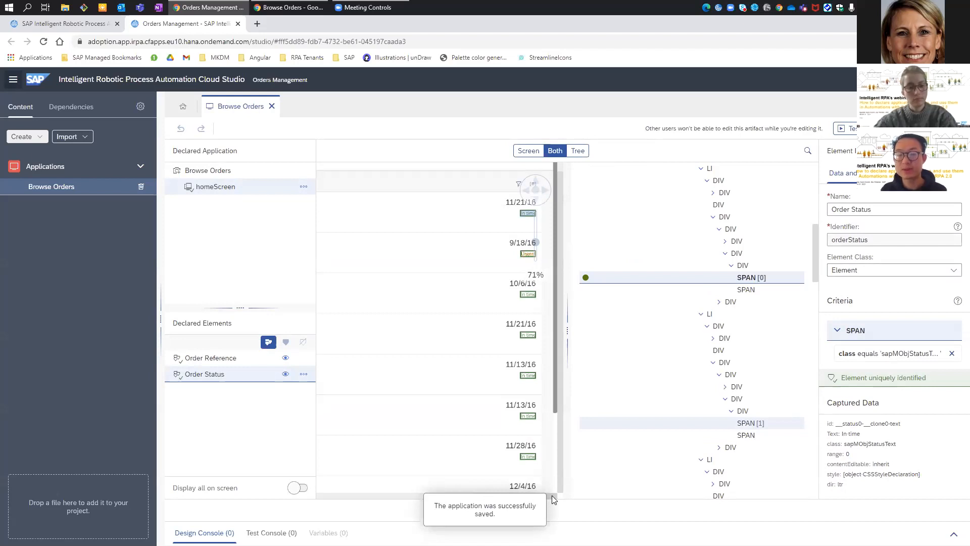
drag(533, 495, 396, 499)
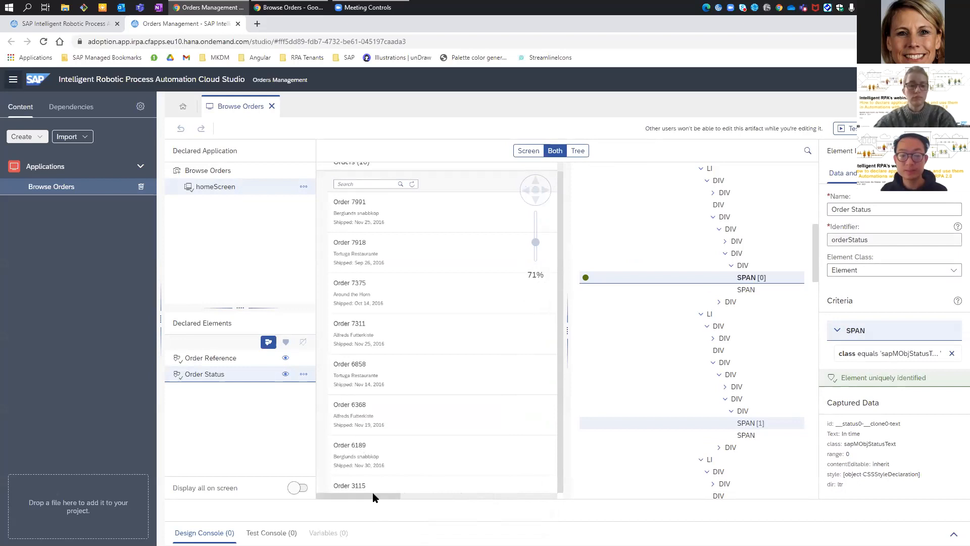
drag(356, 496, 536, 500)
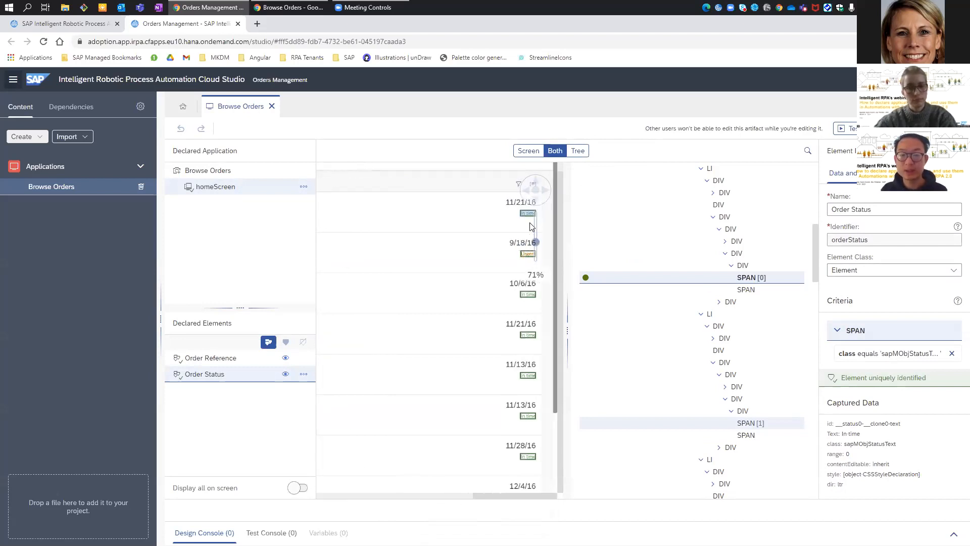
drag(481, 500, 345, 500)
click(426, 221)
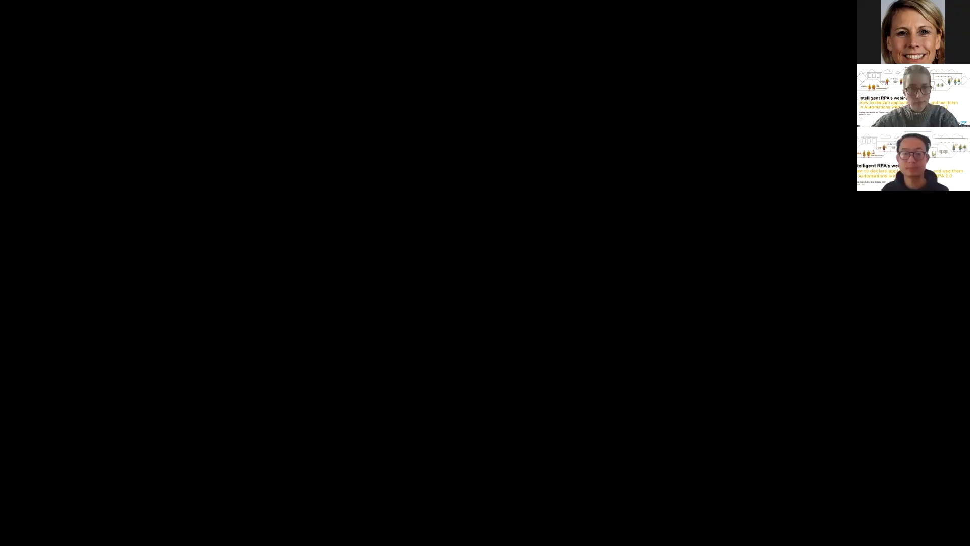
- Switch to presentation.pptx in PowerPoint, present the Hands-on Declaration slide full screen and advance to the Automation slide
scroll(75, 344, down, 4)
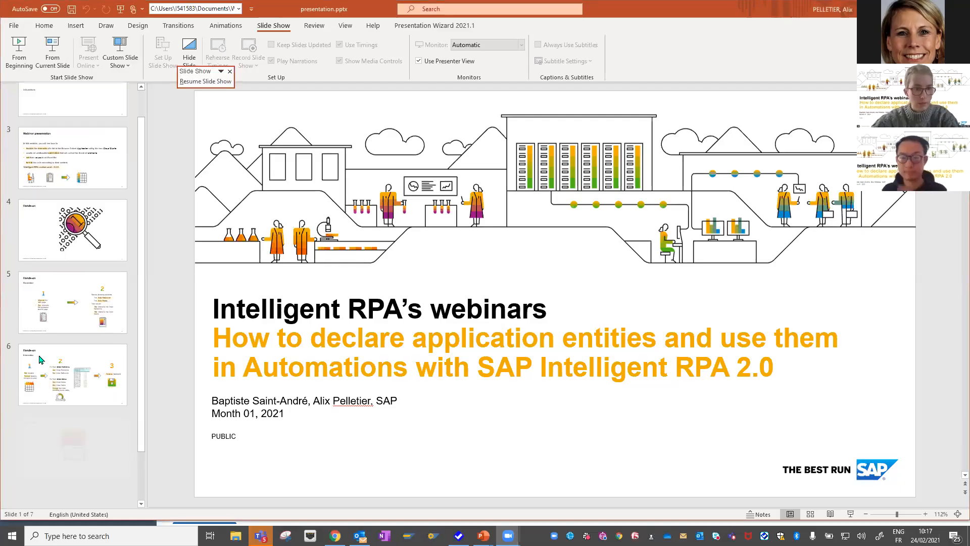
click(75, 337)
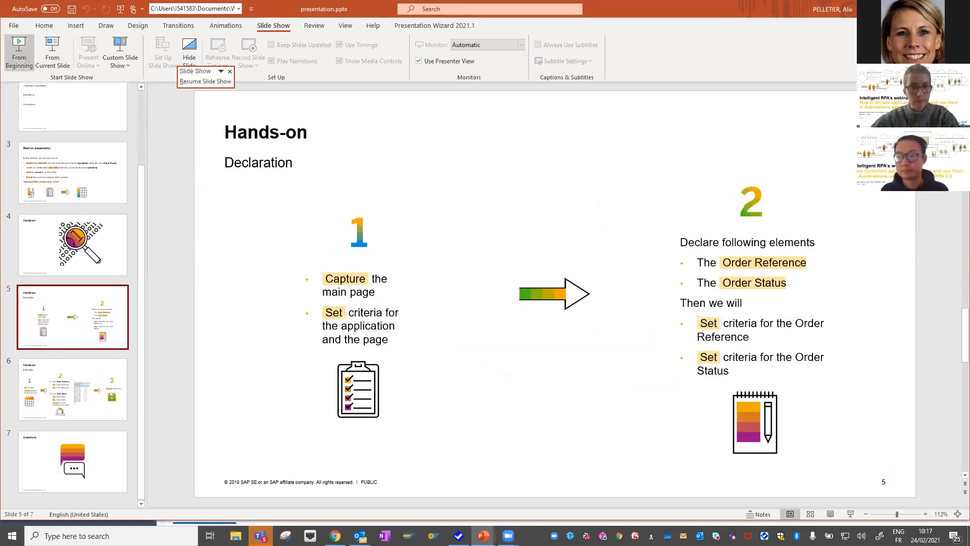
click(19, 53)
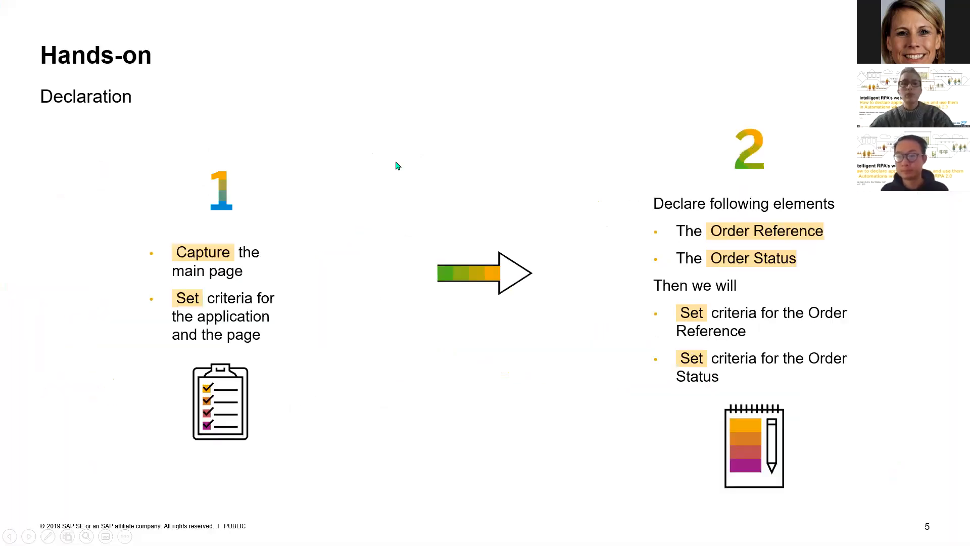
click(544, 231)
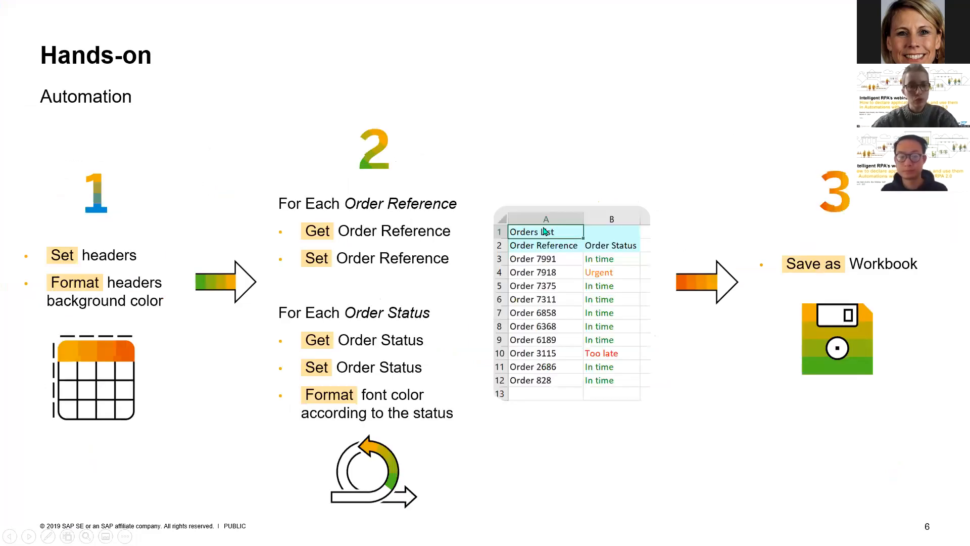